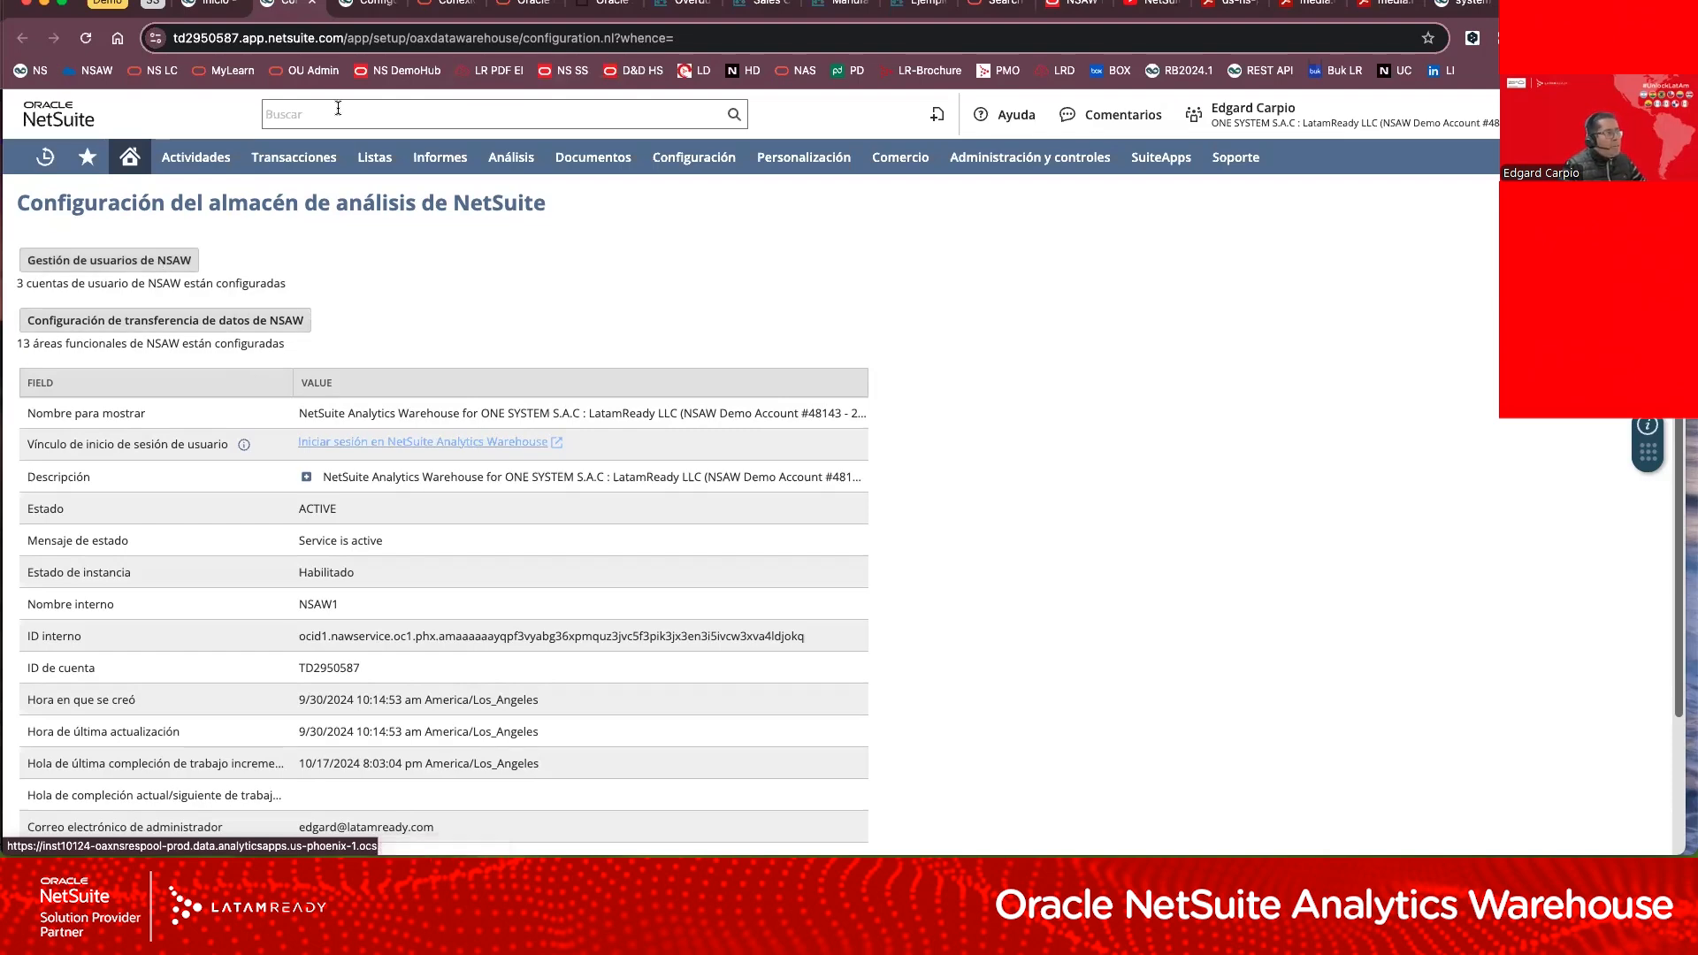
Step: Review the functional areas and data transfer status in the NetSuite Analytics Warehouse data transfer configuration
click(358, 10)
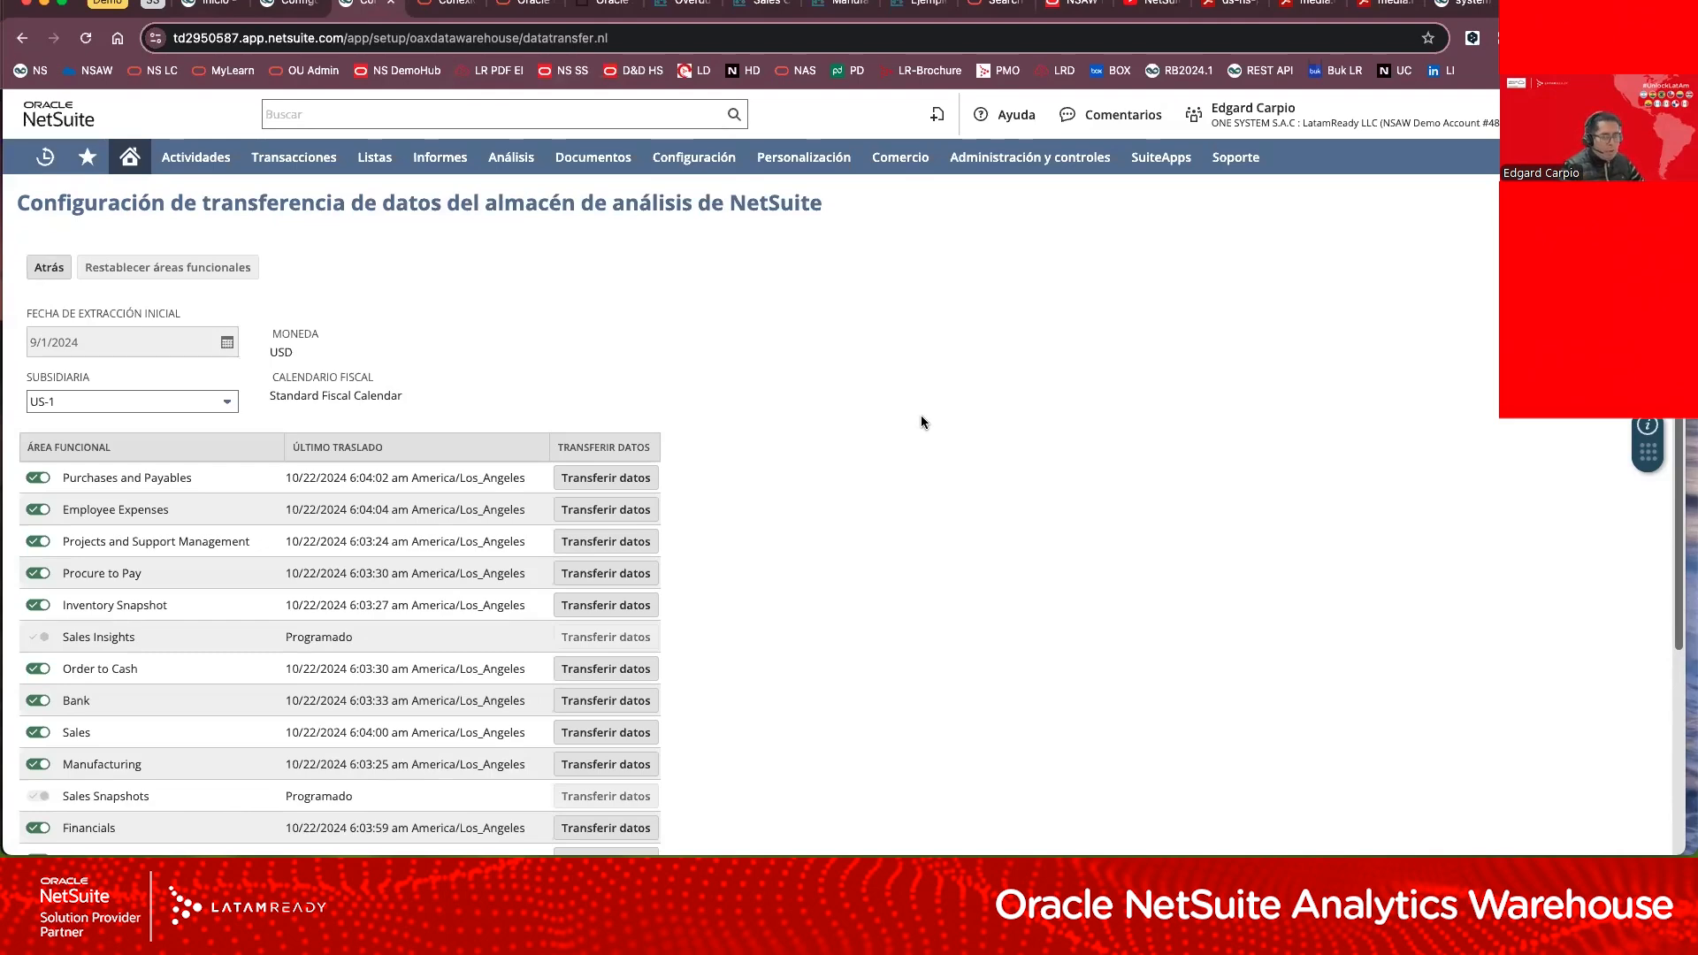
scroll(911, 482, down, 3)
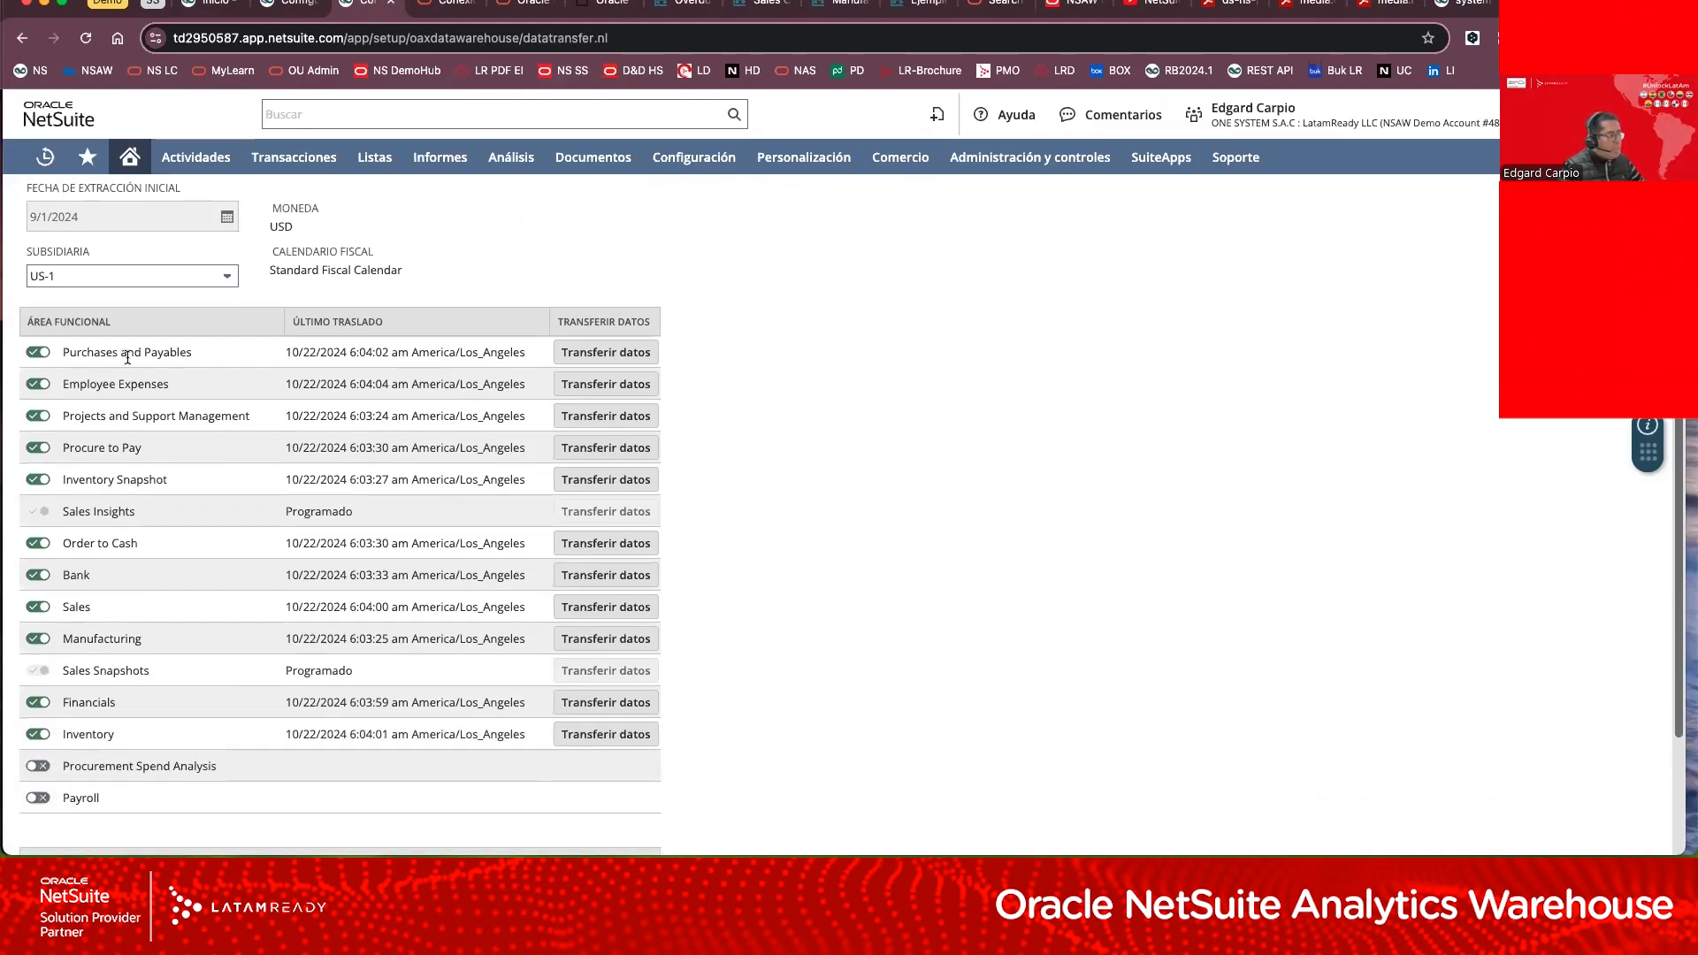
scroll(110, 447, up, 2)
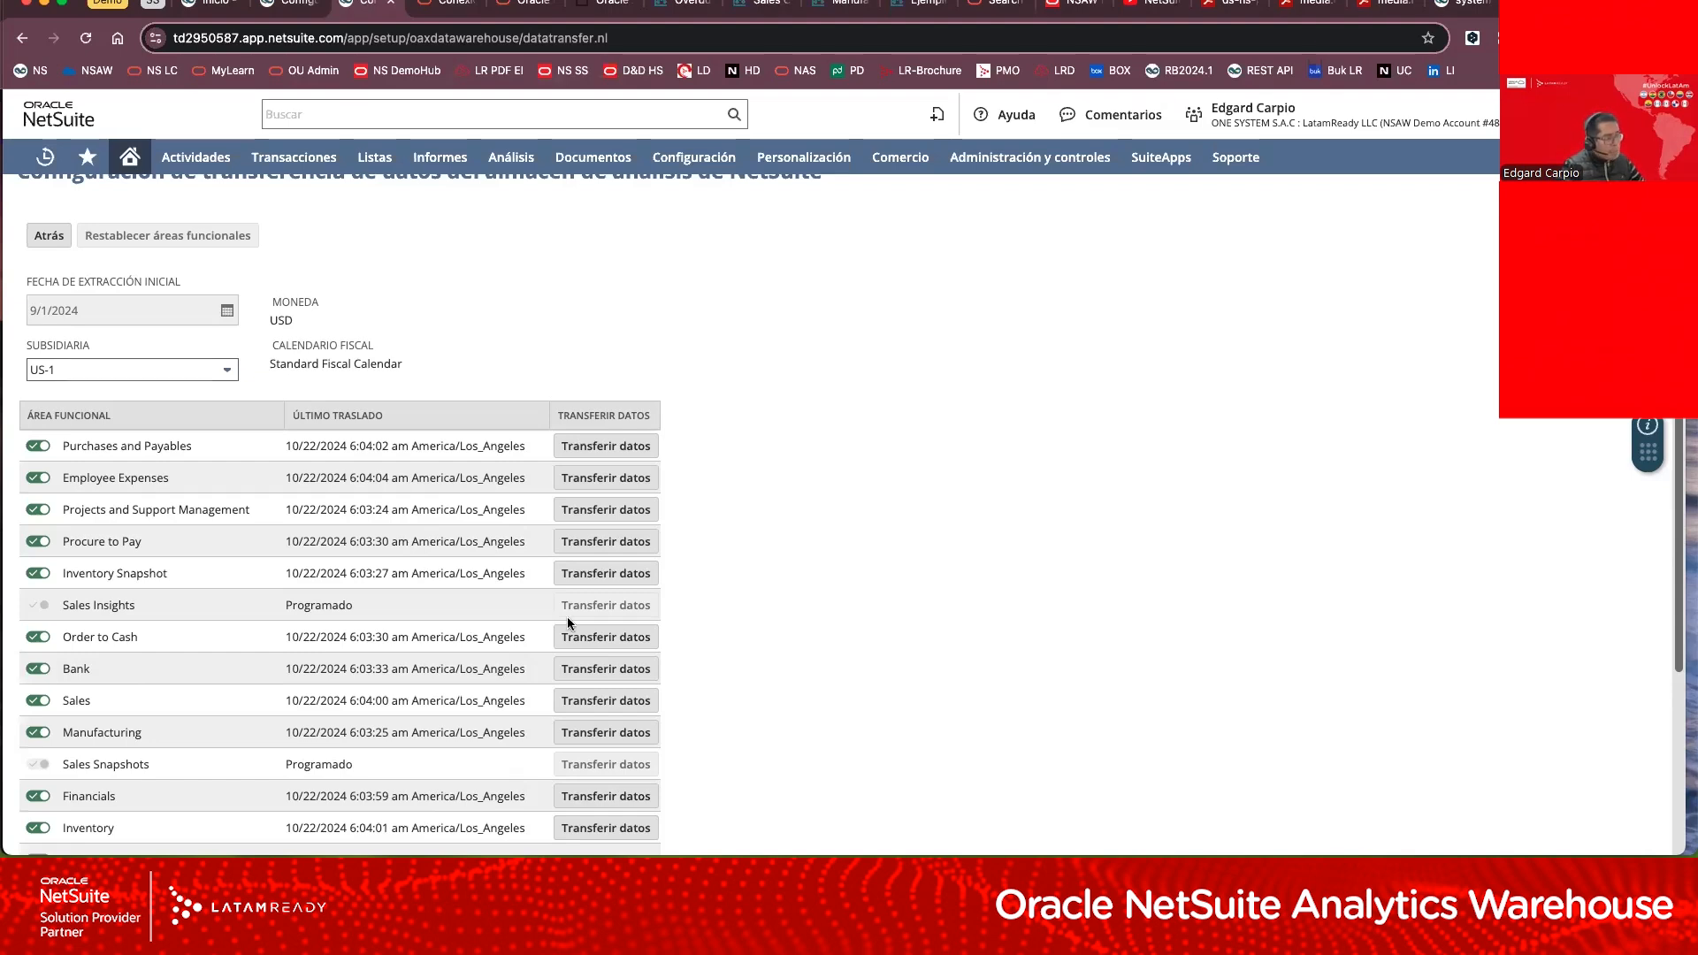
scroll(470, 651, down, 1)
scroll(470, 648, down, 3)
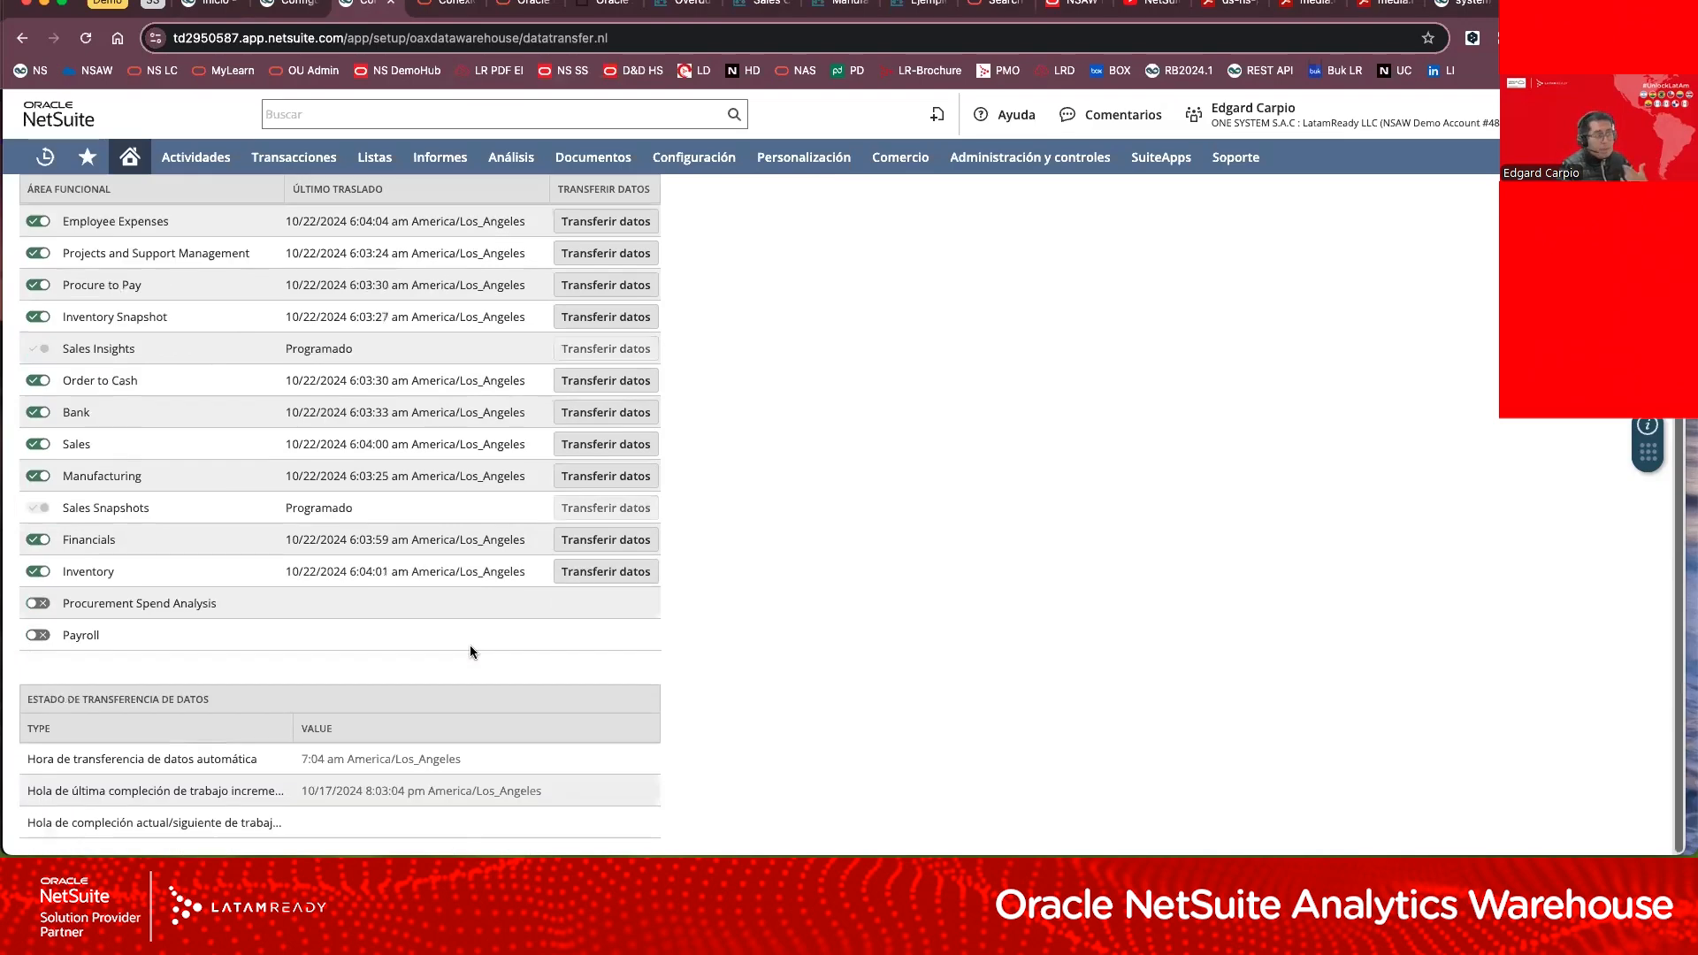
scroll(469, 649, up, 4)
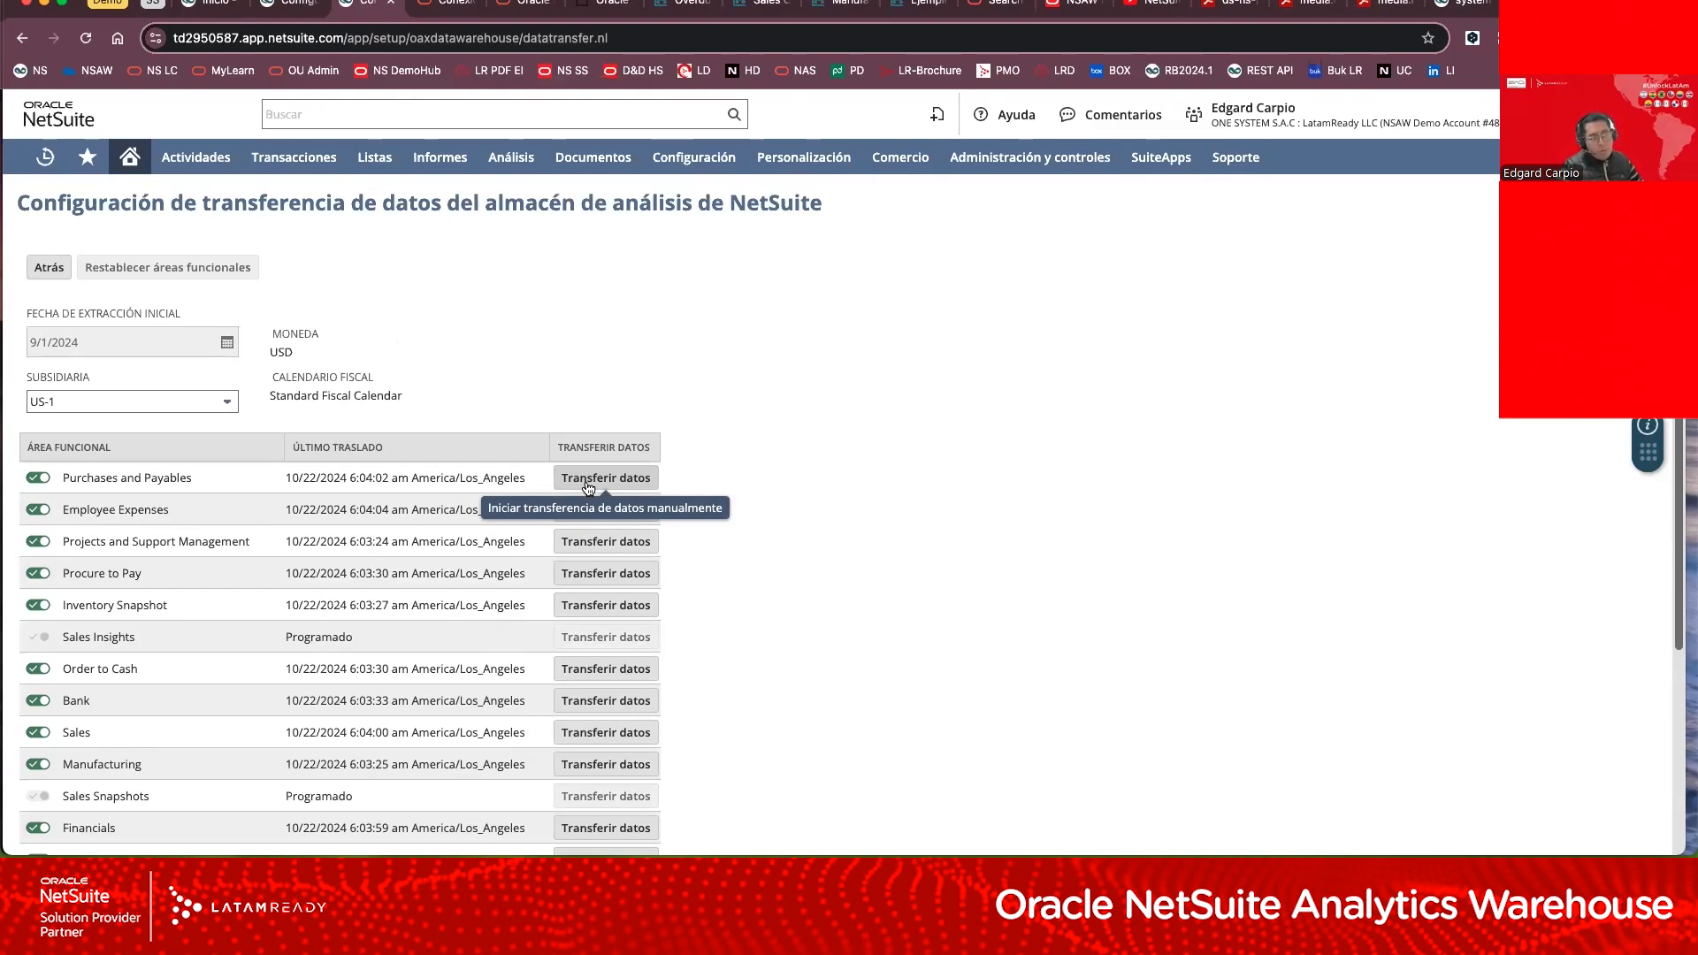
Step: View the Oracle Cloud sign-in page and the warehouse configuration page that holds its user login link
click(439, 13)
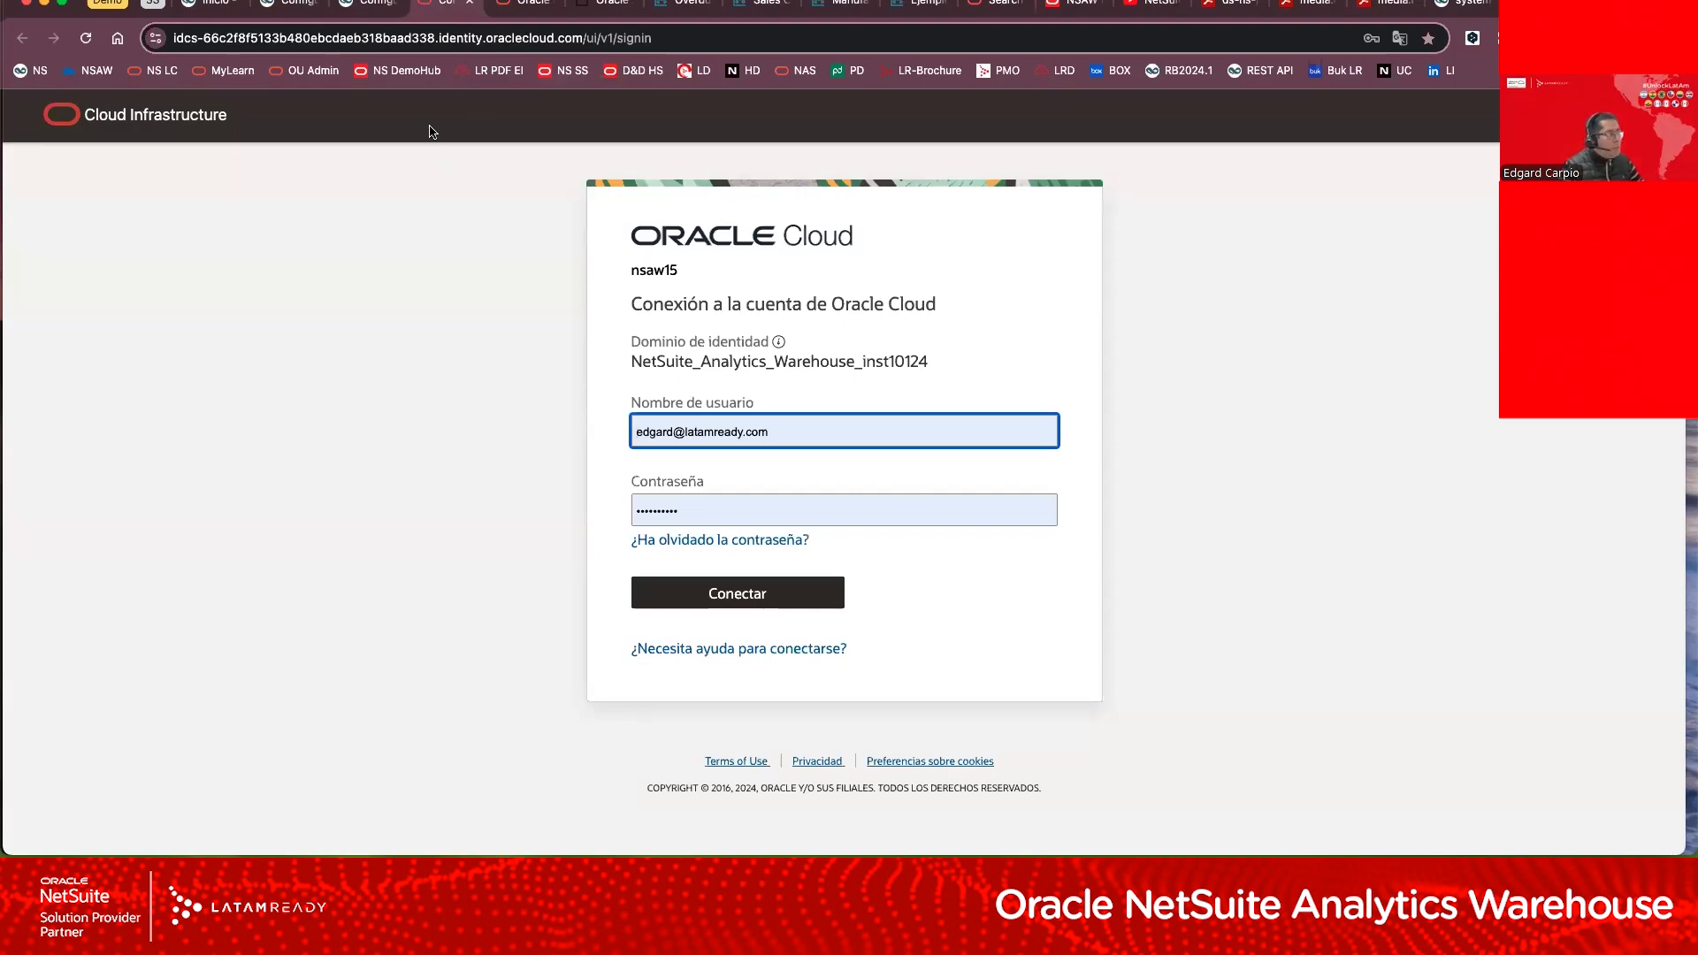
click(309, 7)
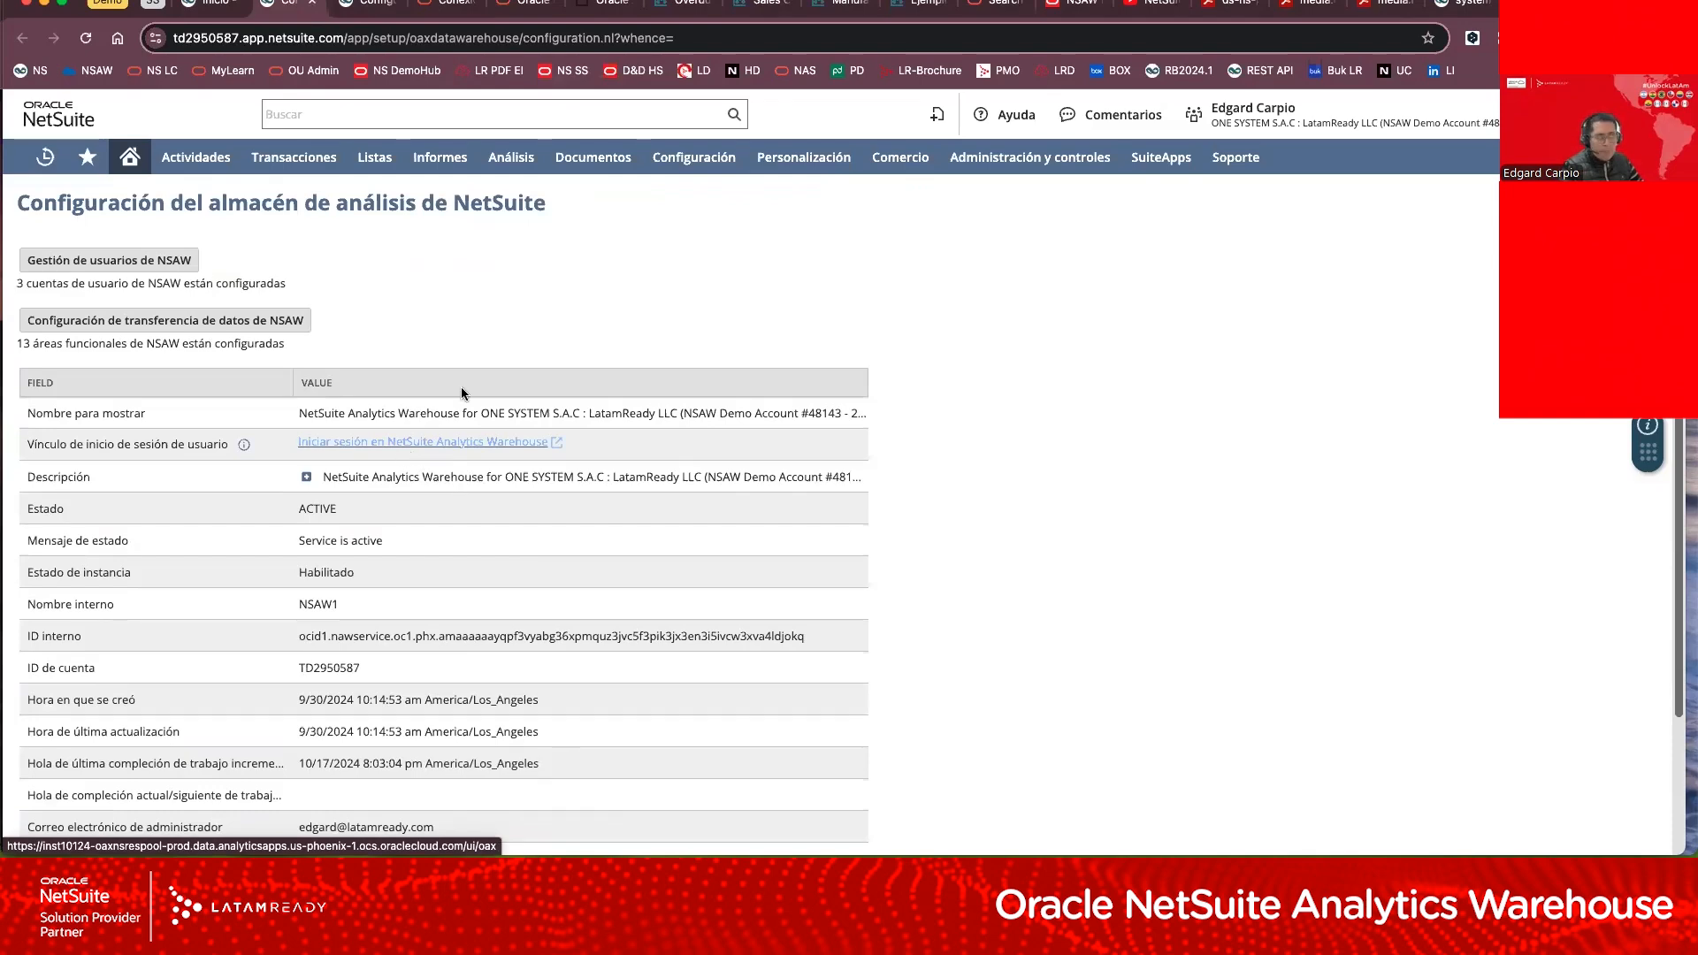
click(434, 12)
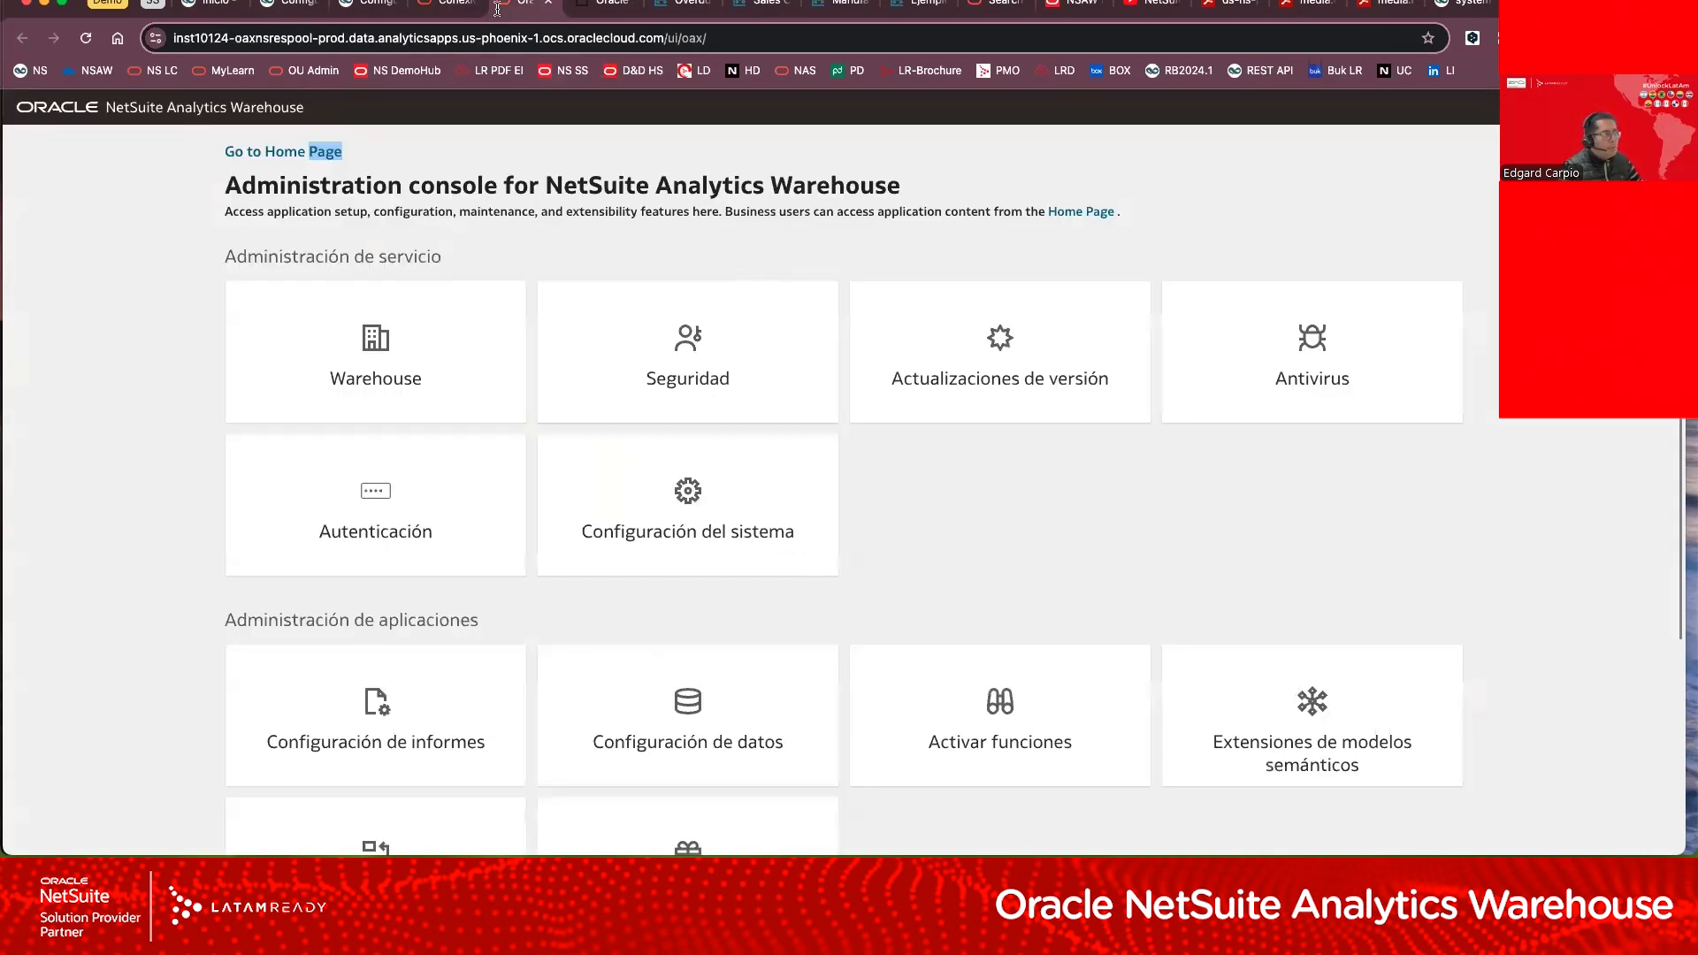
Step: Examine the service, application and Analytics Server options in the NetSuite Analytics Warehouse administration console
click(499, 10)
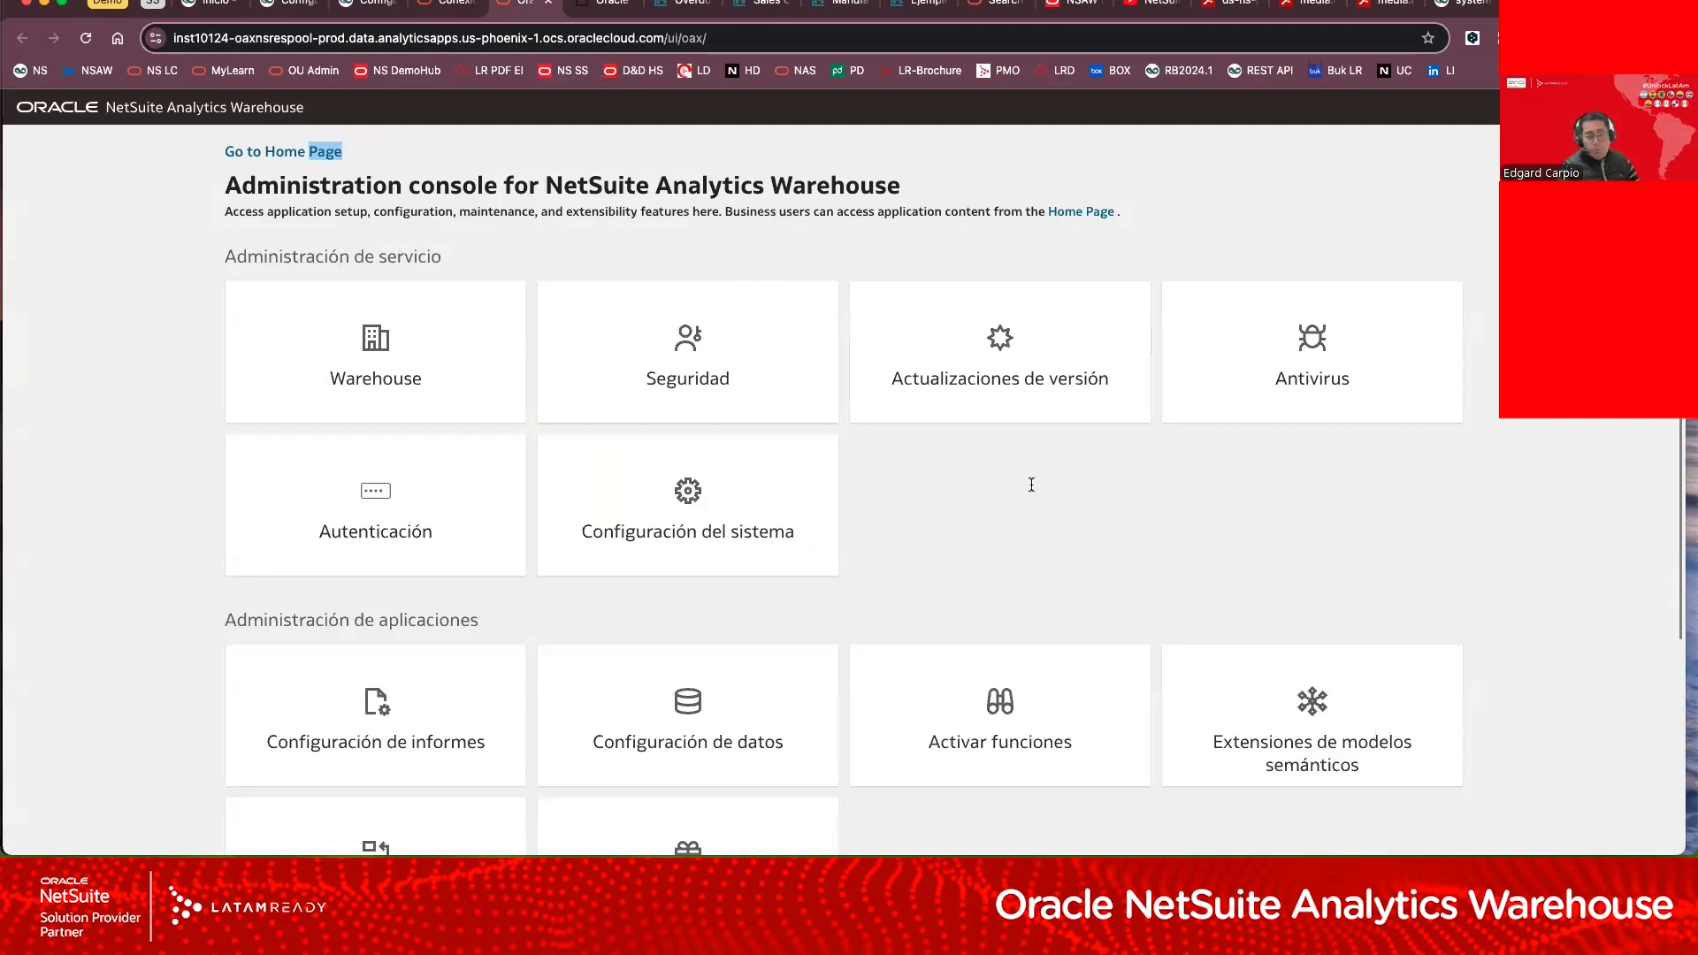
scroll(1022, 552, down, 2)
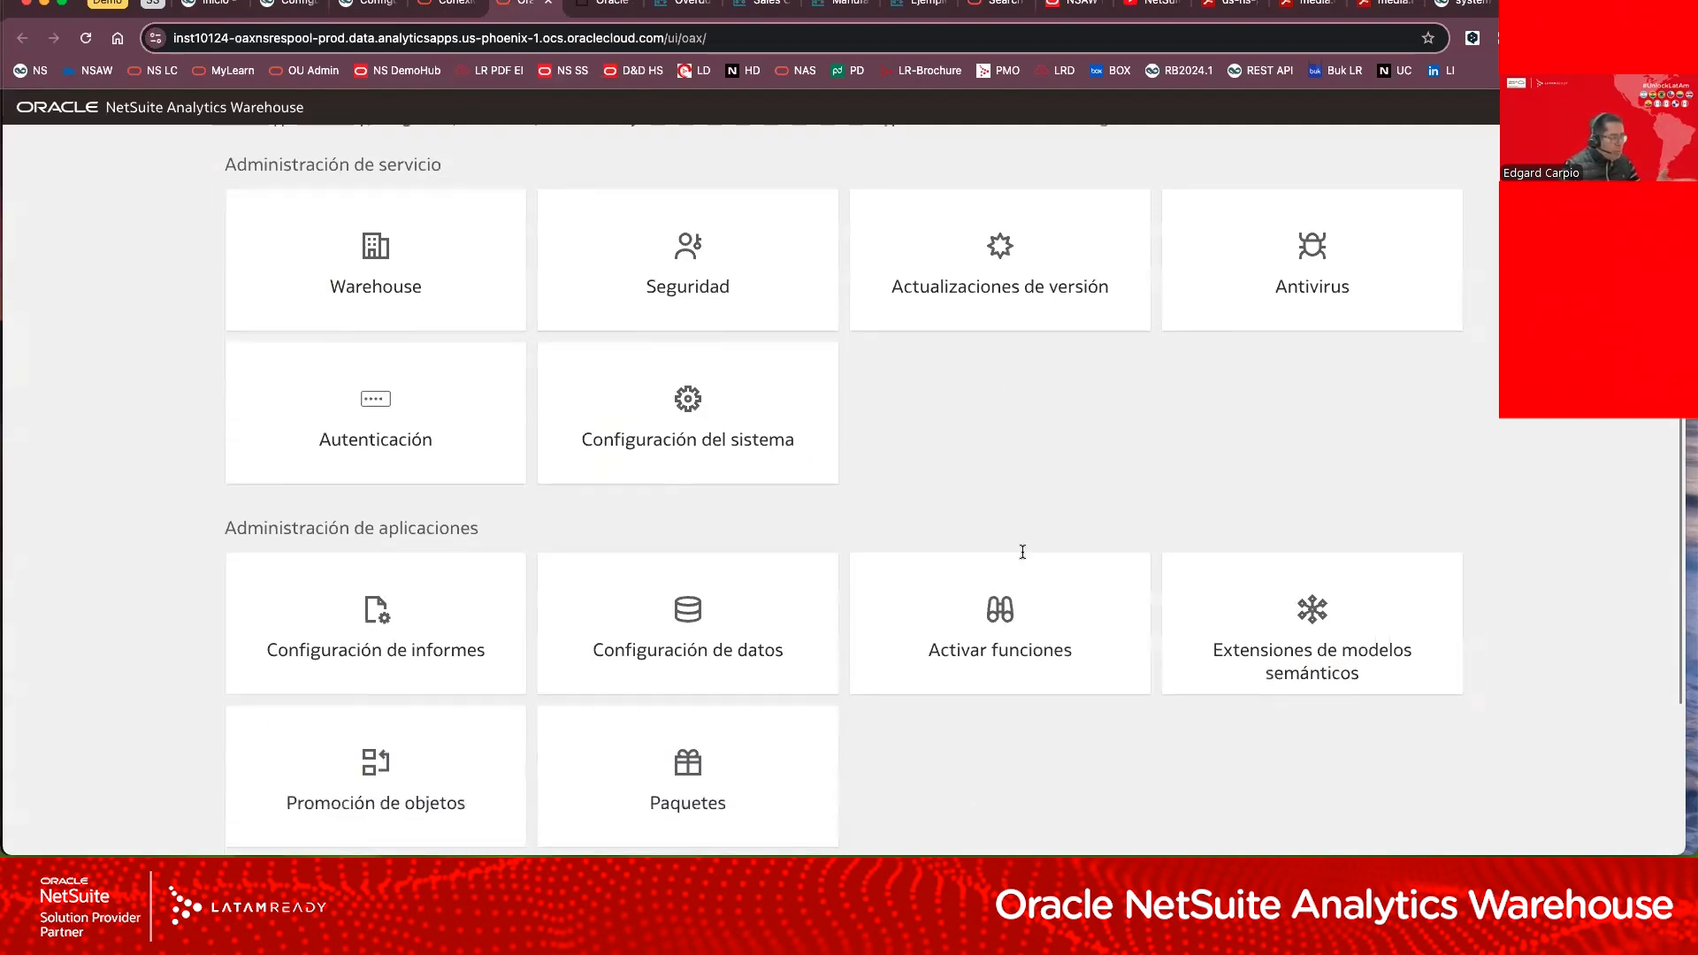
scroll(1022, 552, down, 1)
scroll(1022, 557, up, 4)
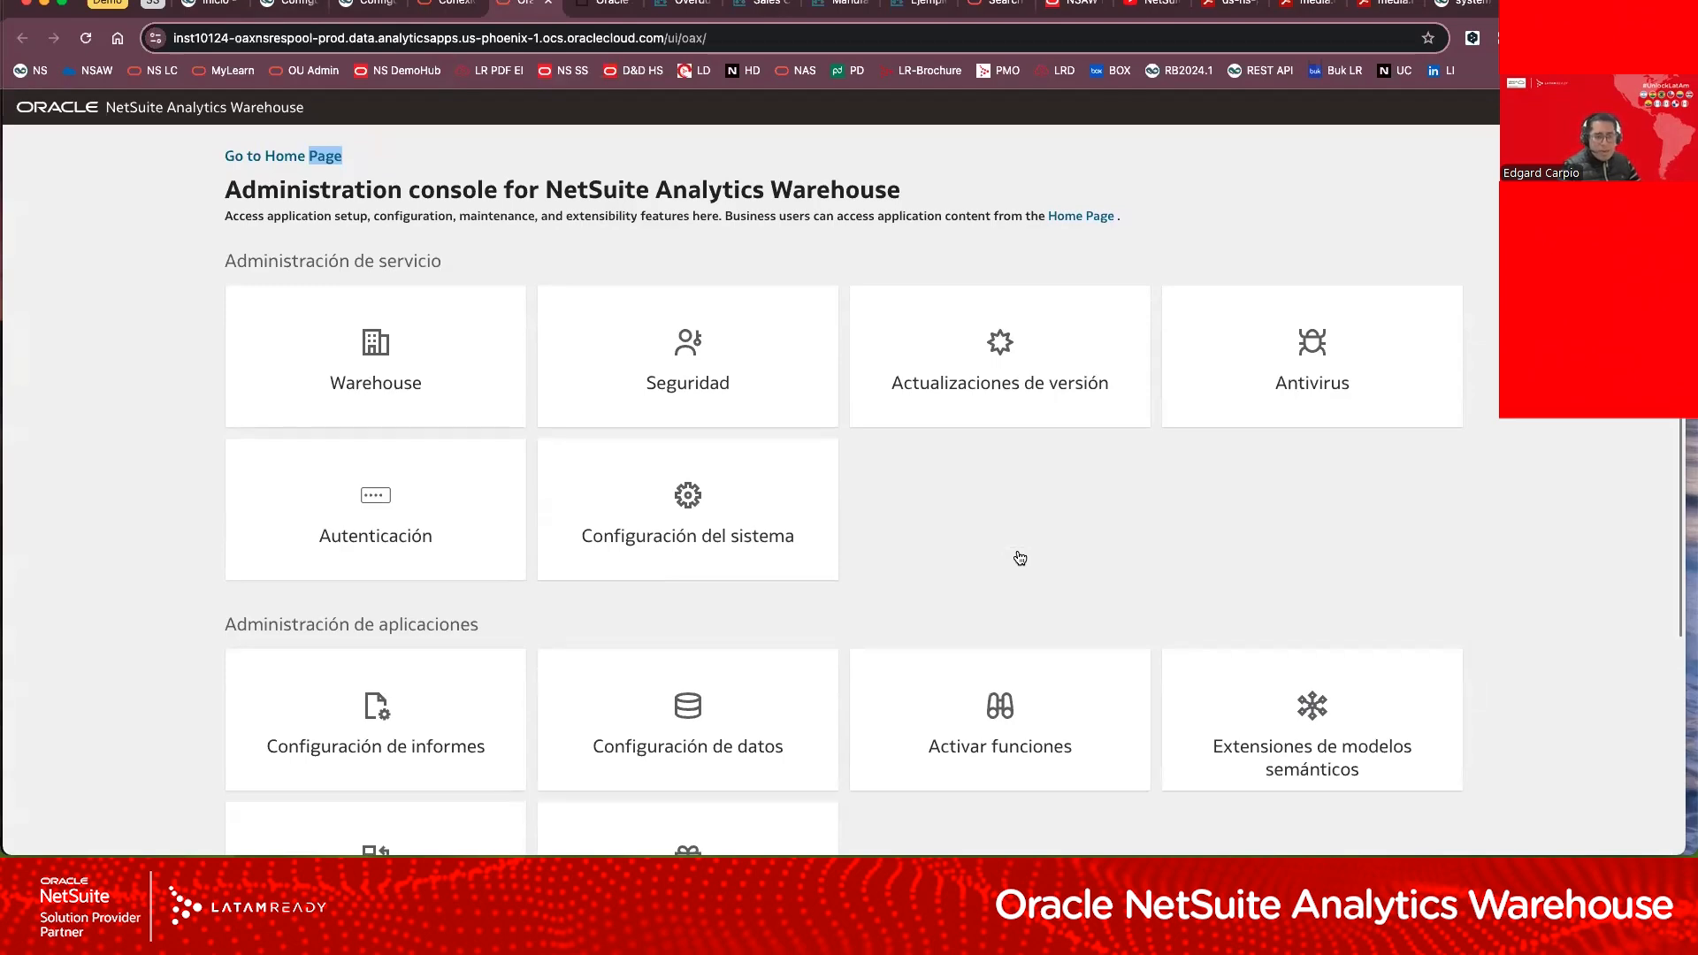
scroll(1020, 558, down, 3)
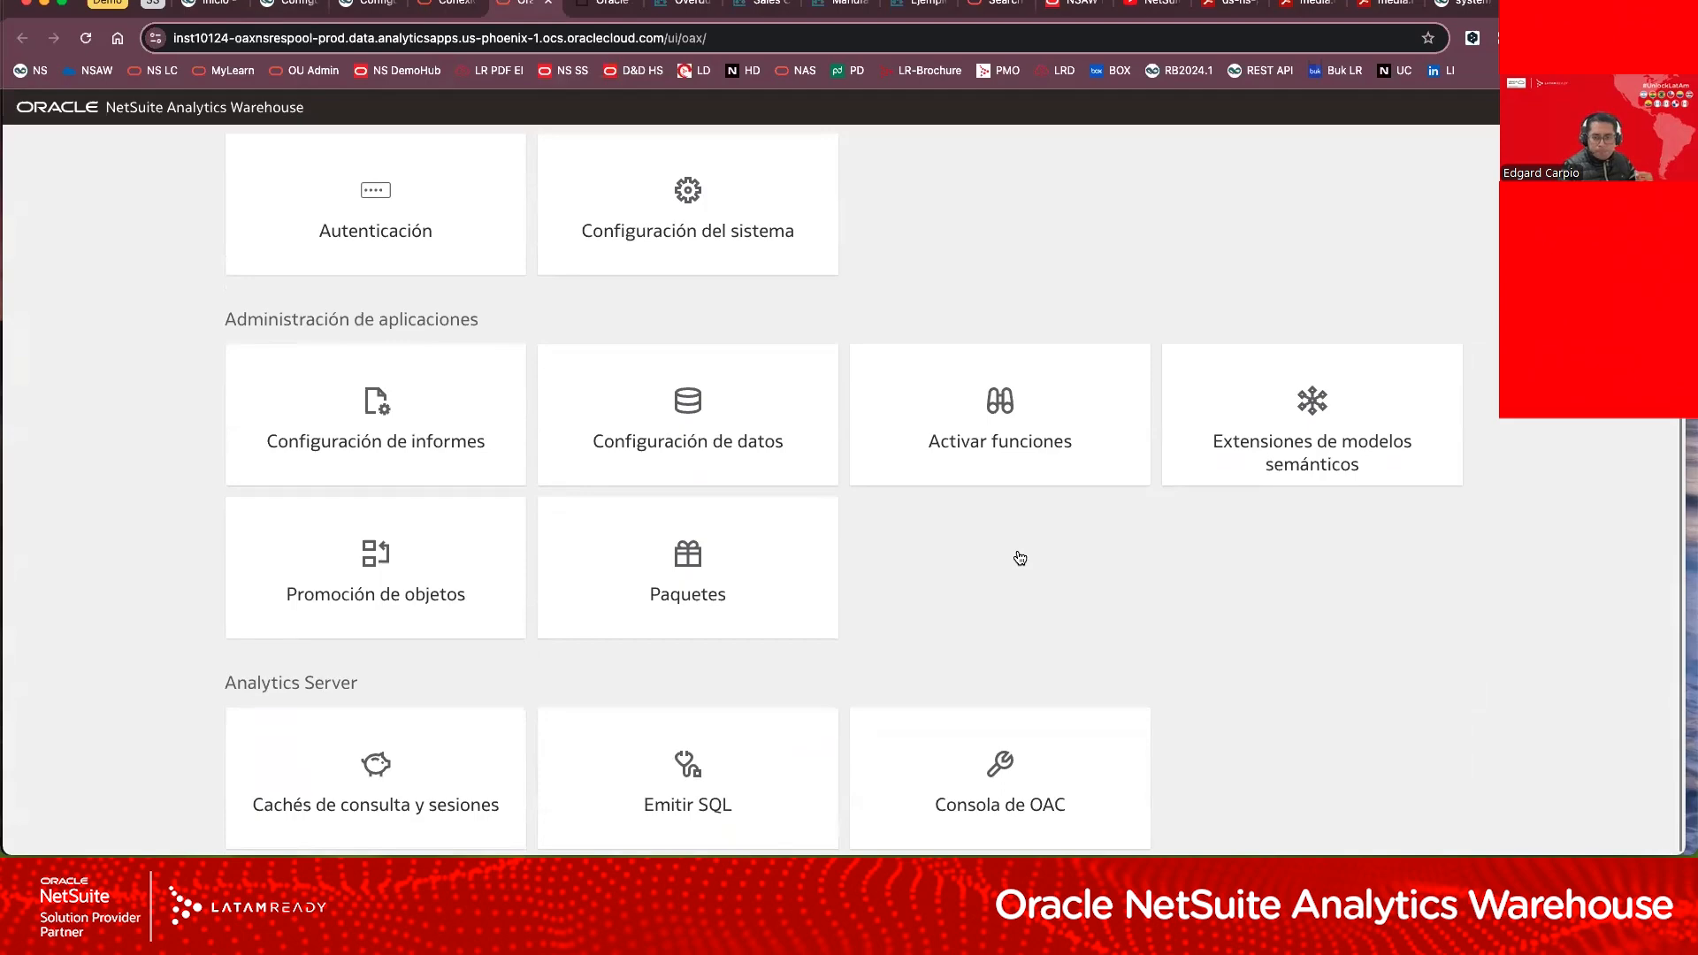
scroll(1020, 557, up, 3)
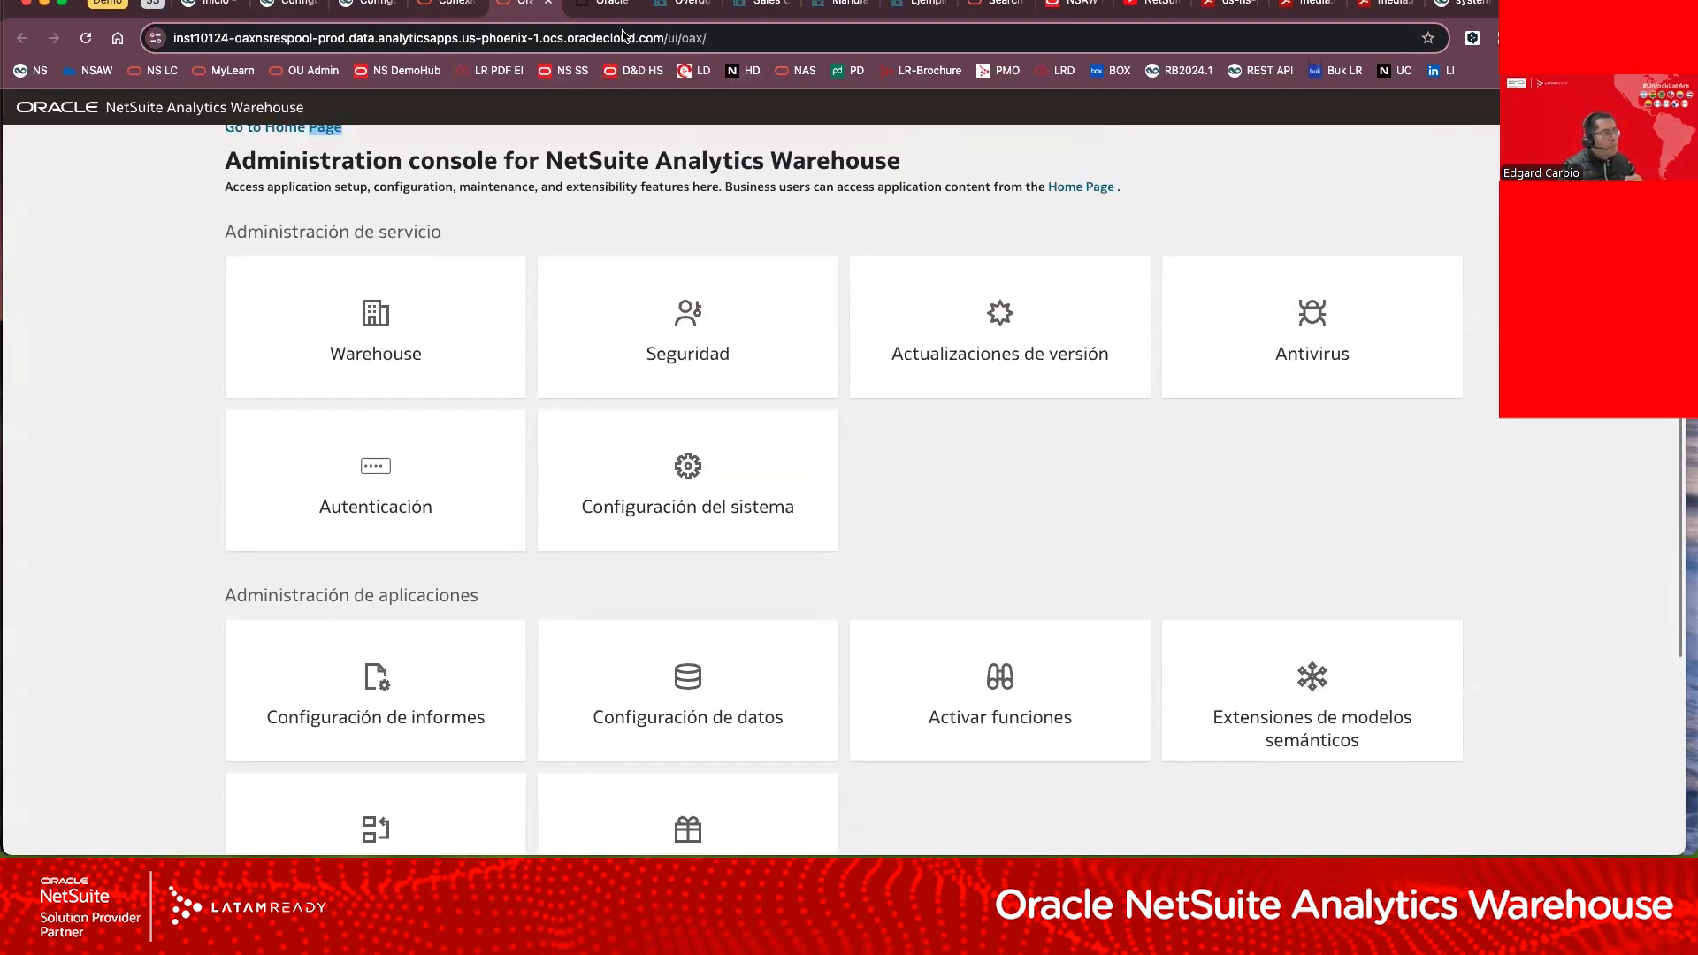
Step: Browse the new, favorite and available workbooks on the Oracle Analytics home page
click(584, 9)
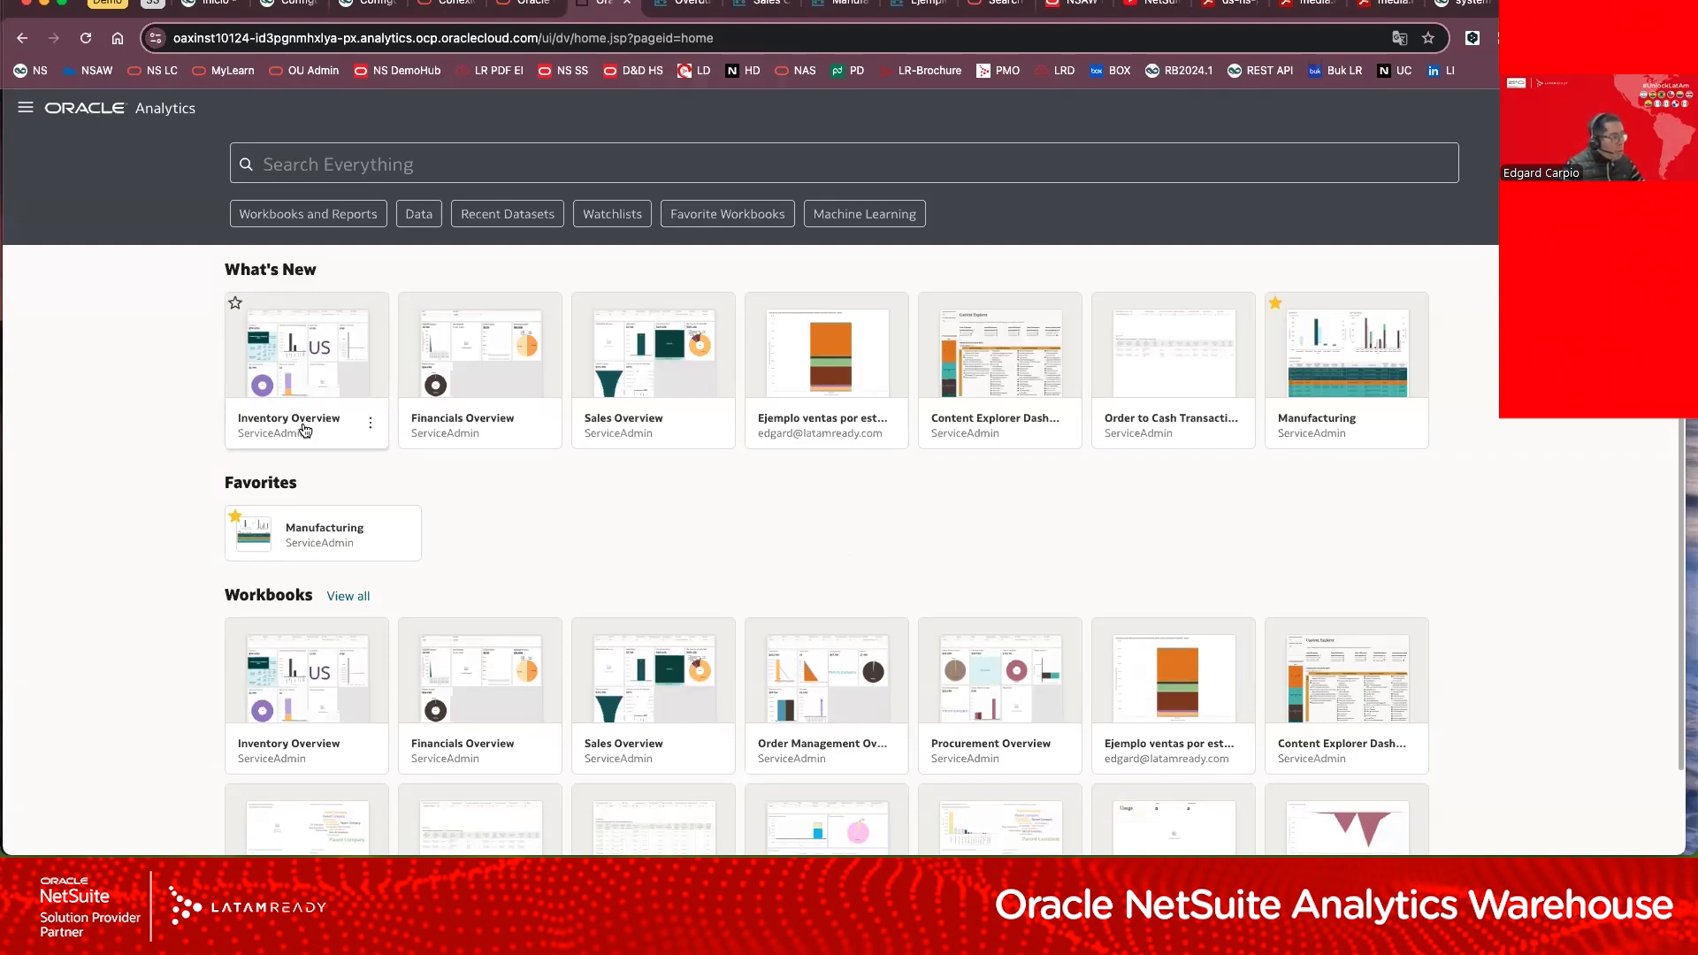
scroll(497, 534, down, 1)
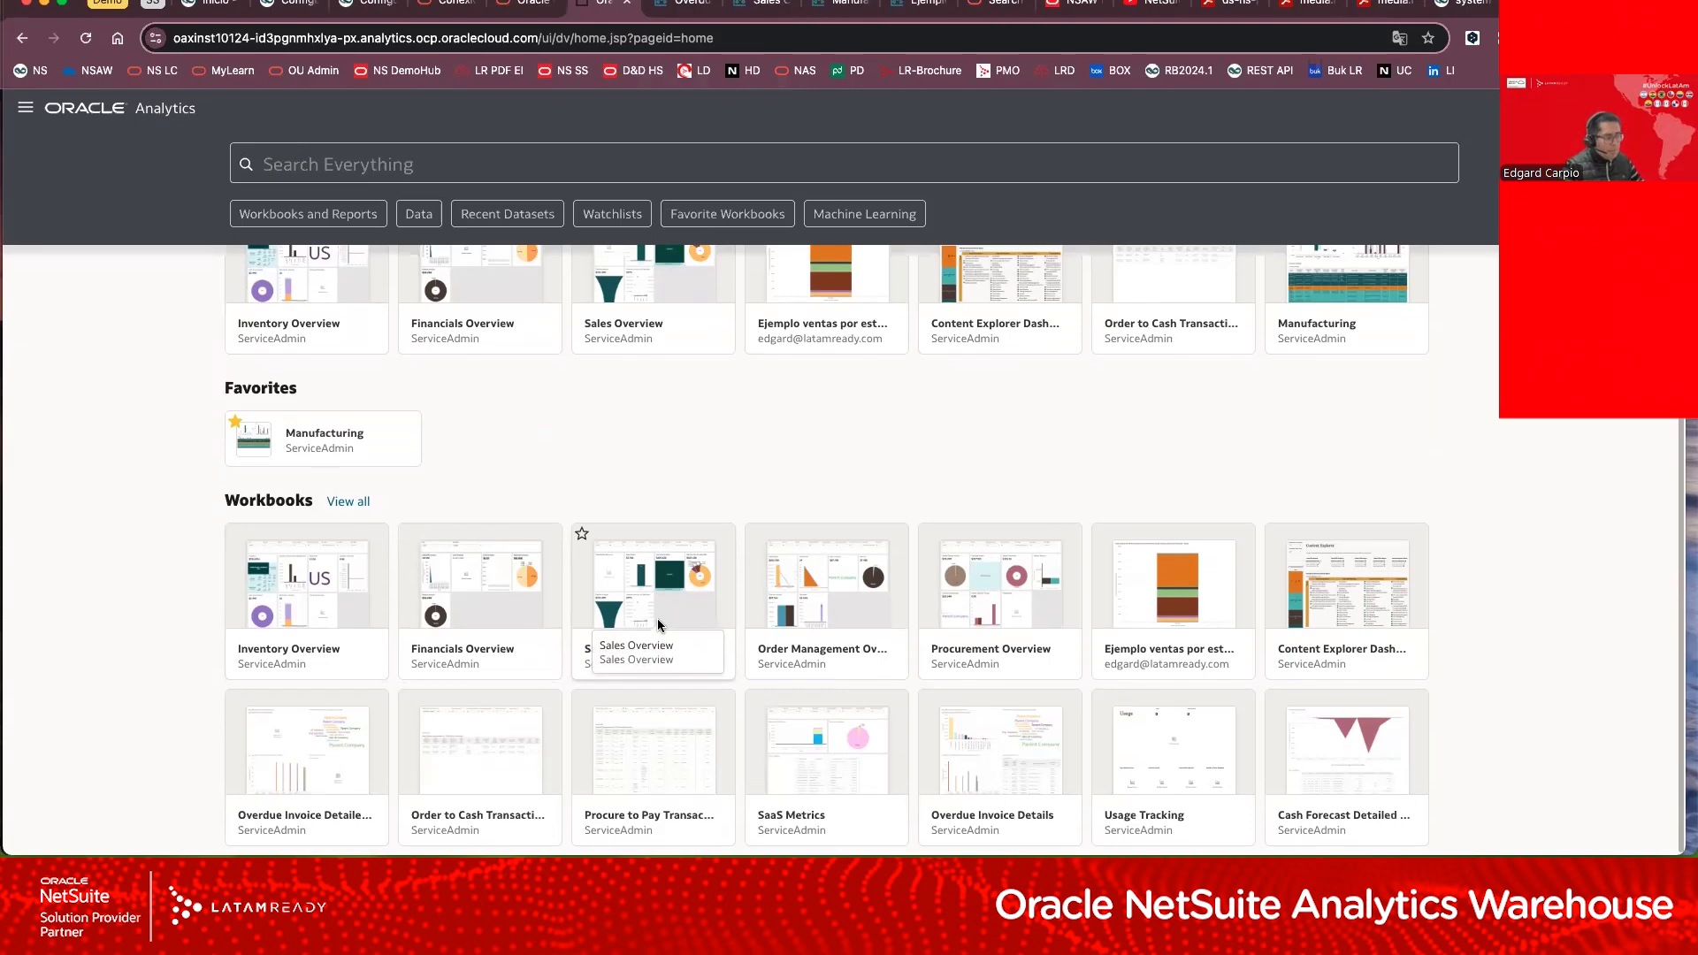
scroll(815, 563, up, 1)
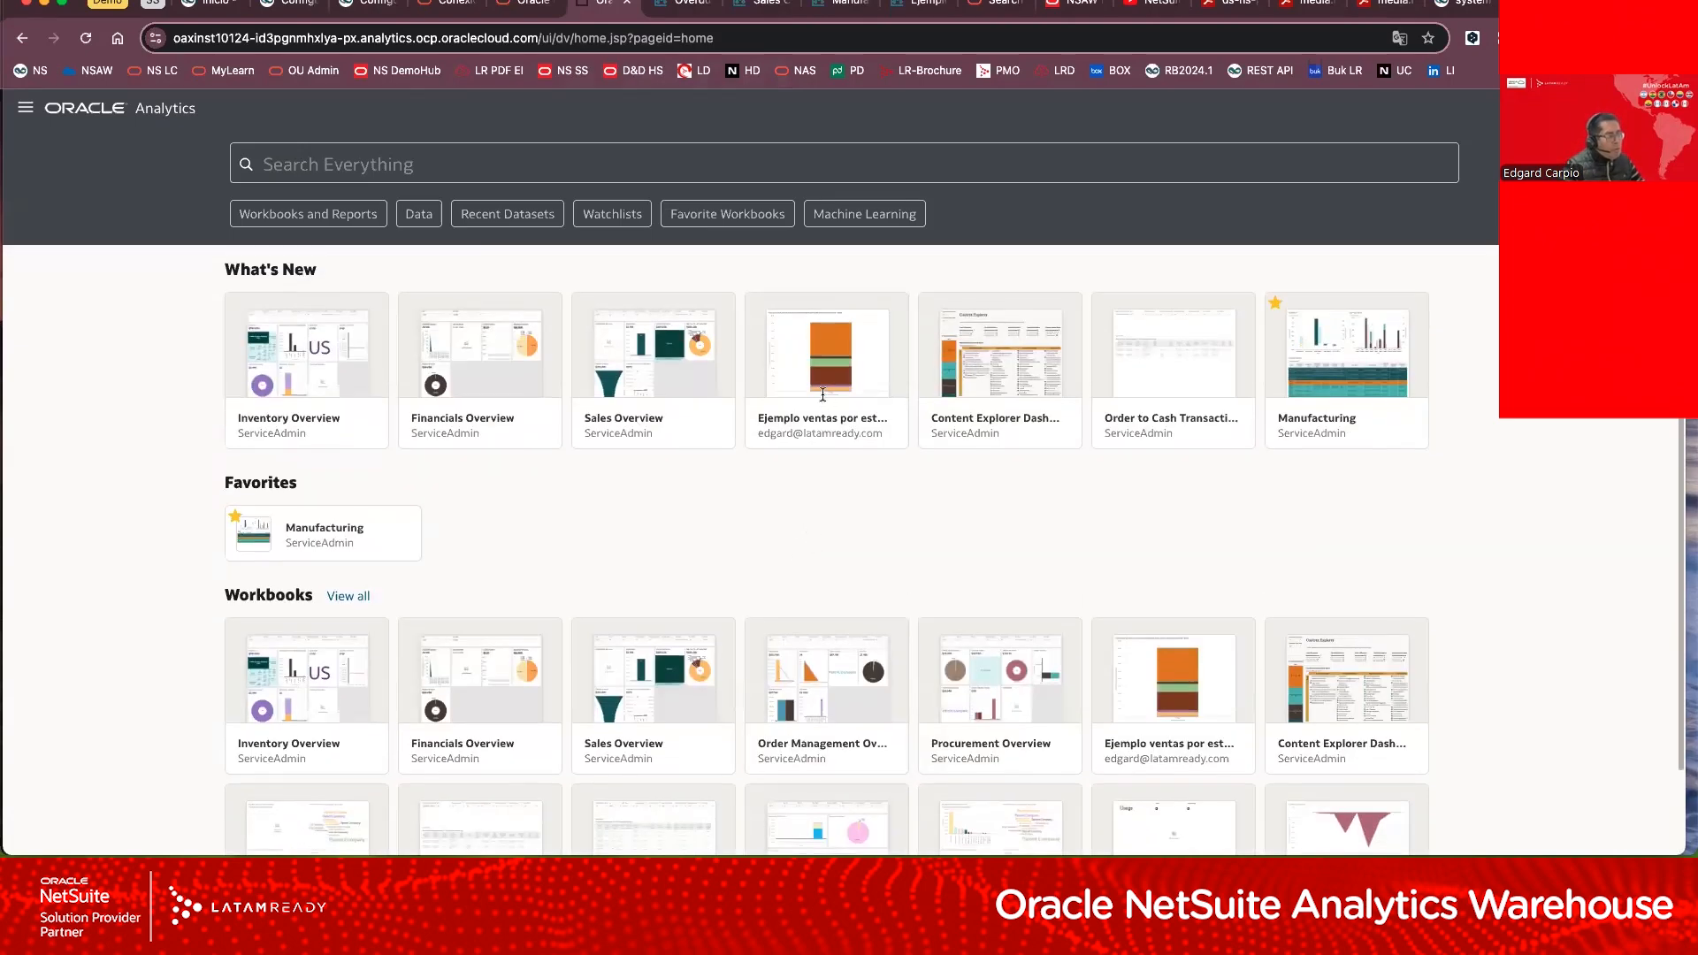
Step: Examine the charts and invoice table of the Overdue Invoice Details workbook and display its Subsidiary Name filter options
click(688, 13)
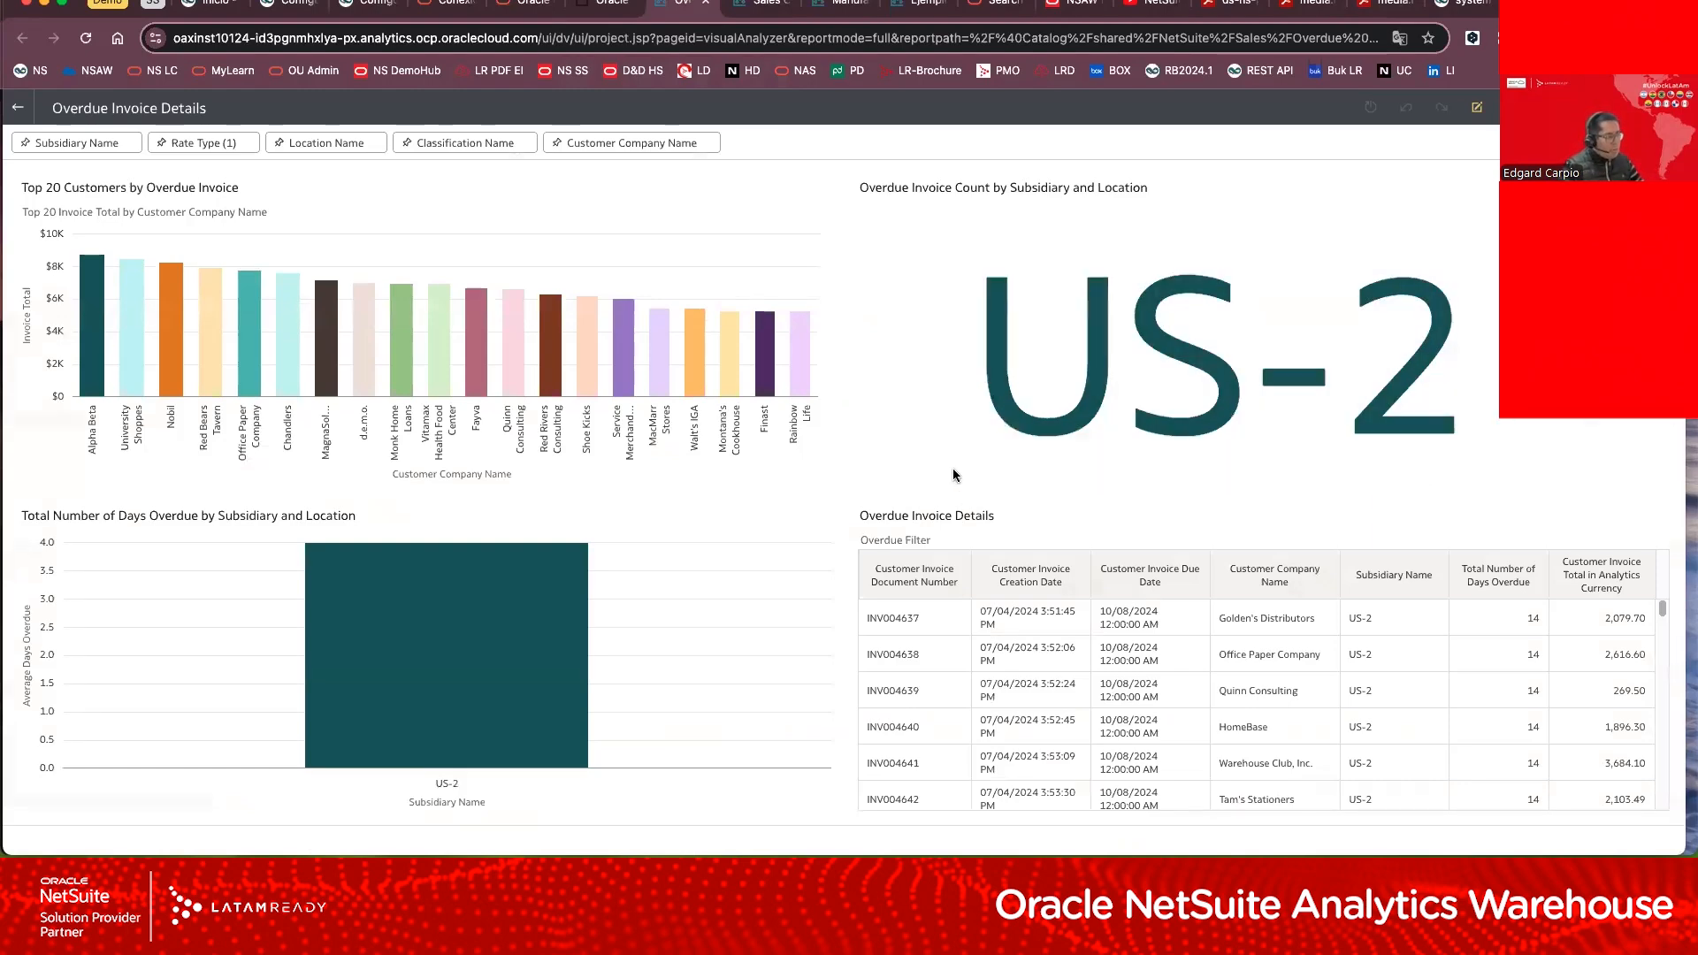
mouse_move(204, 336)
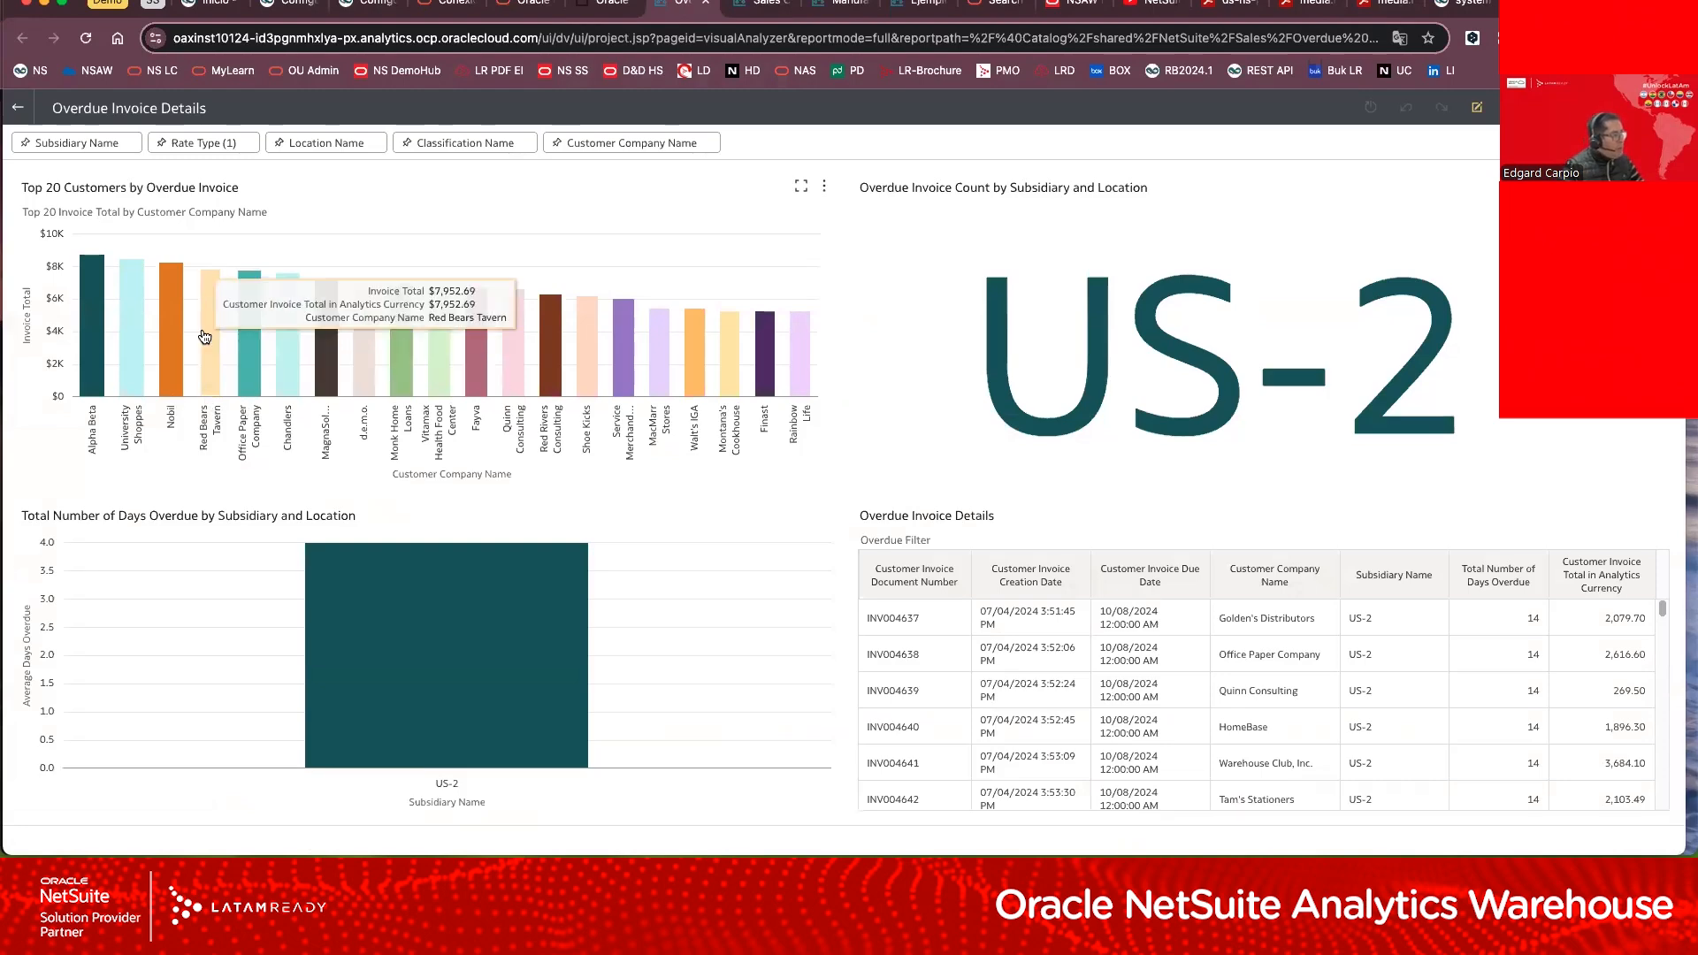
click(548, 323)
mouse_move(332, 633)
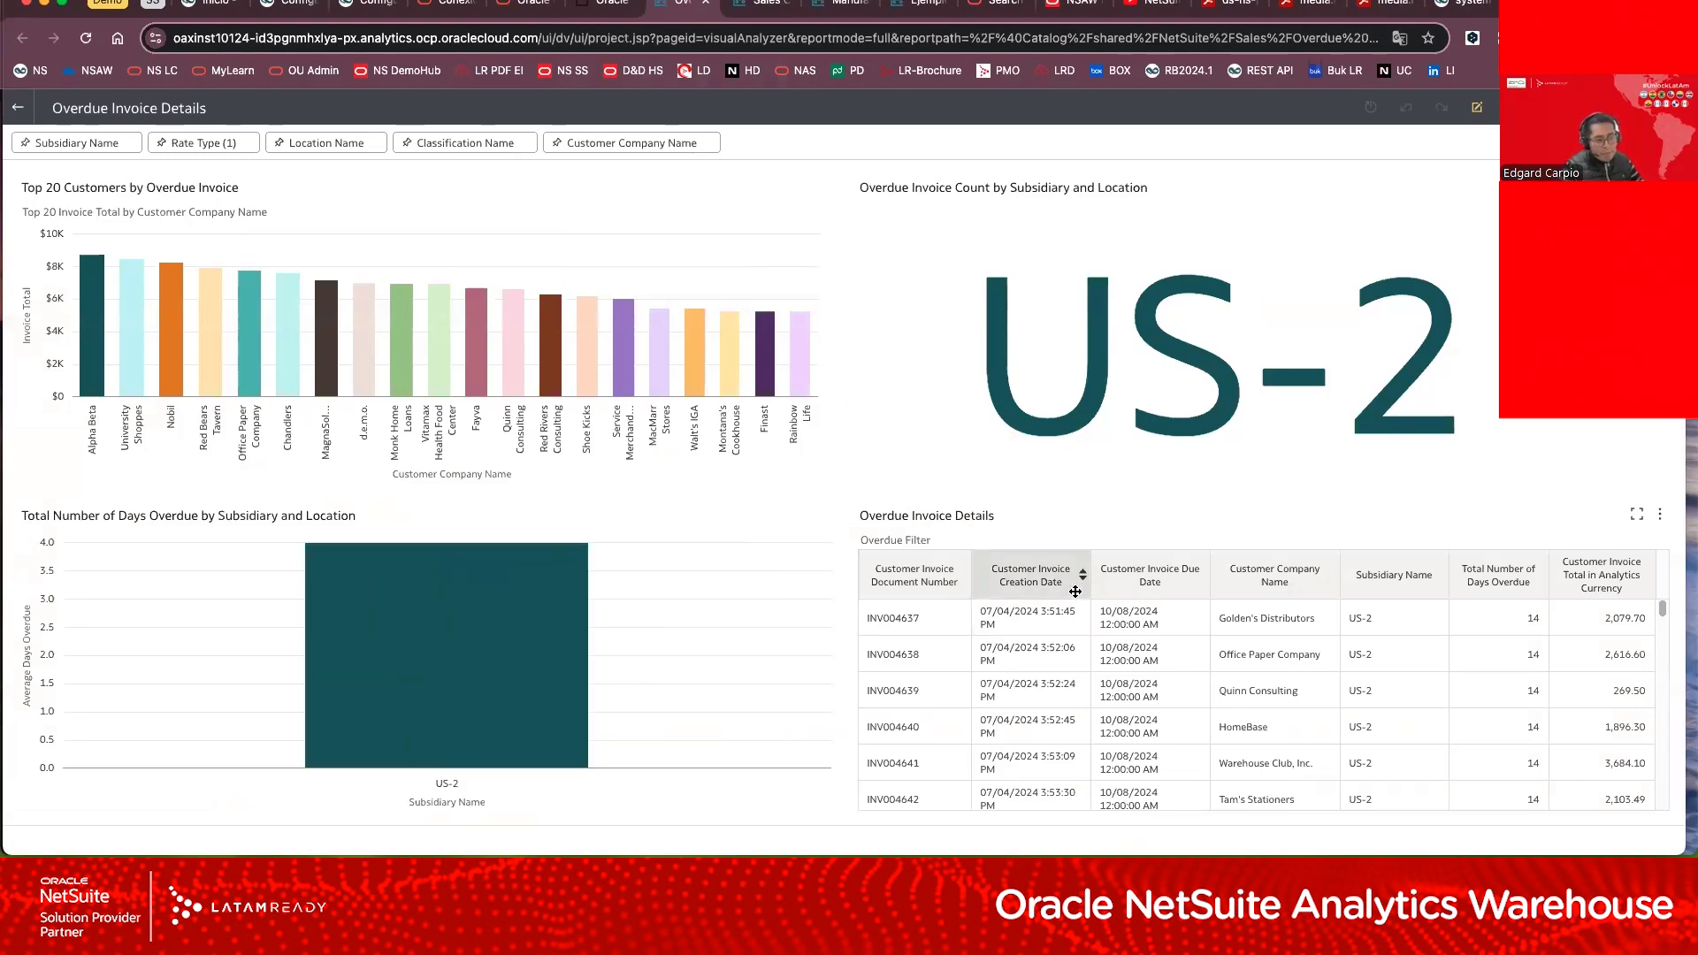
scroll(1388, 735, down, 8)
scroll(1385, 738, up, 8)
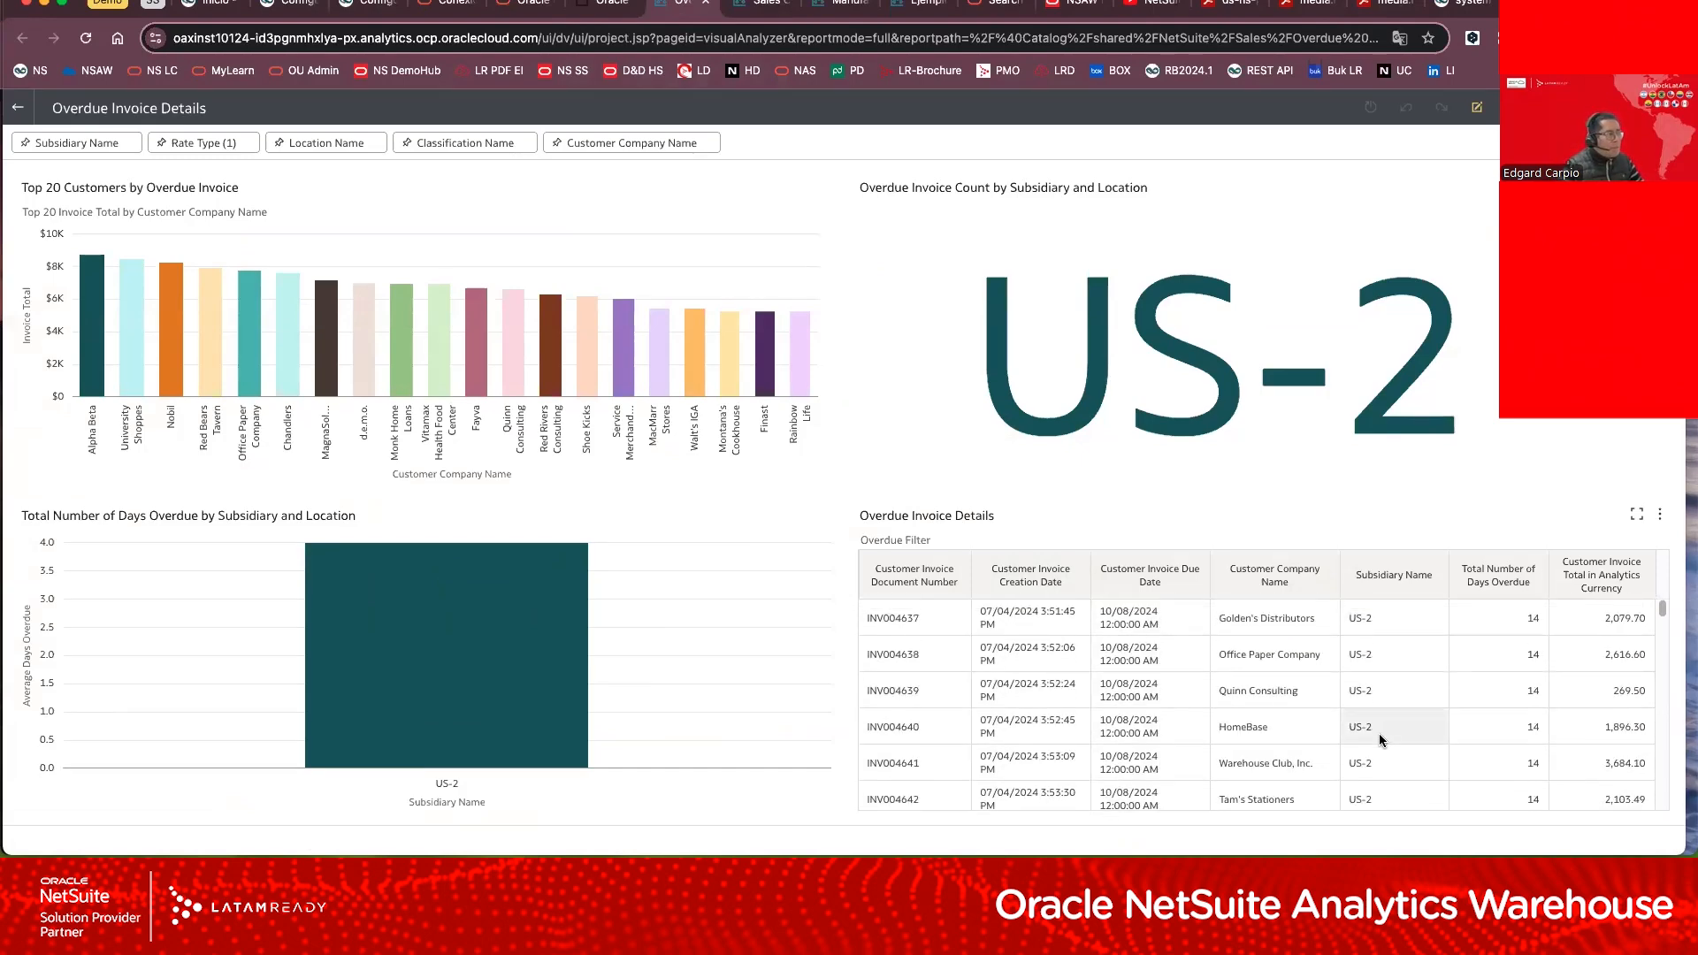
click(99, 150)
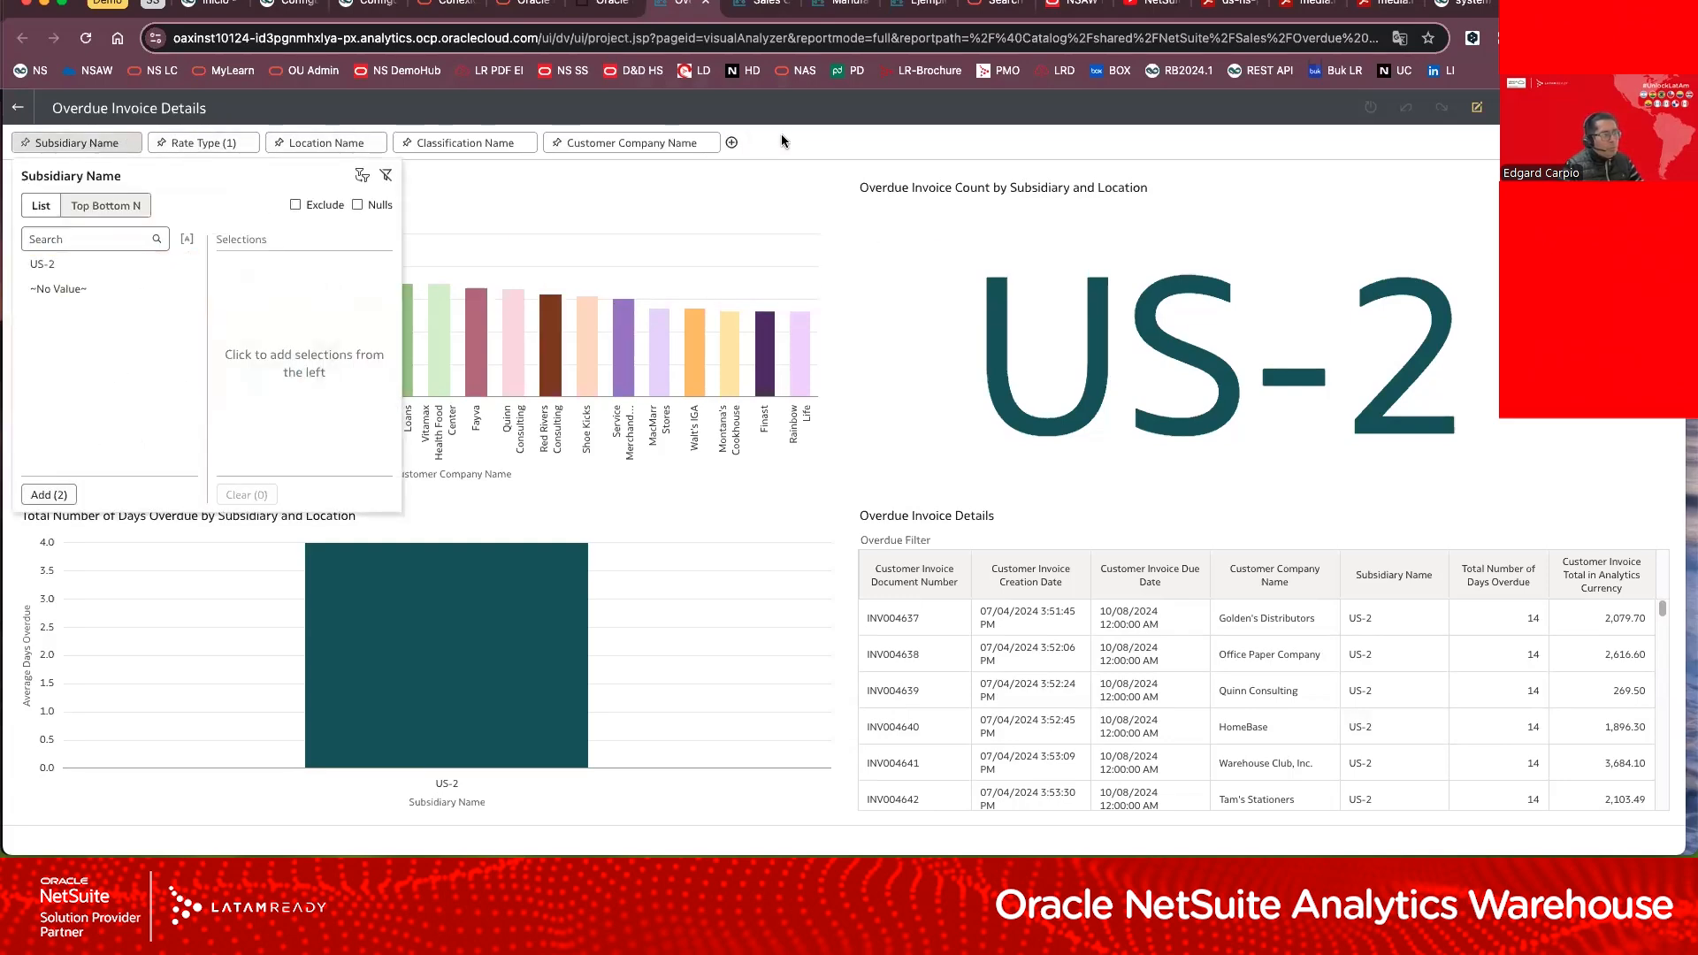
Step: View the Sales Overview dashboard and the Manufacturing dashboard
click(759, 10)
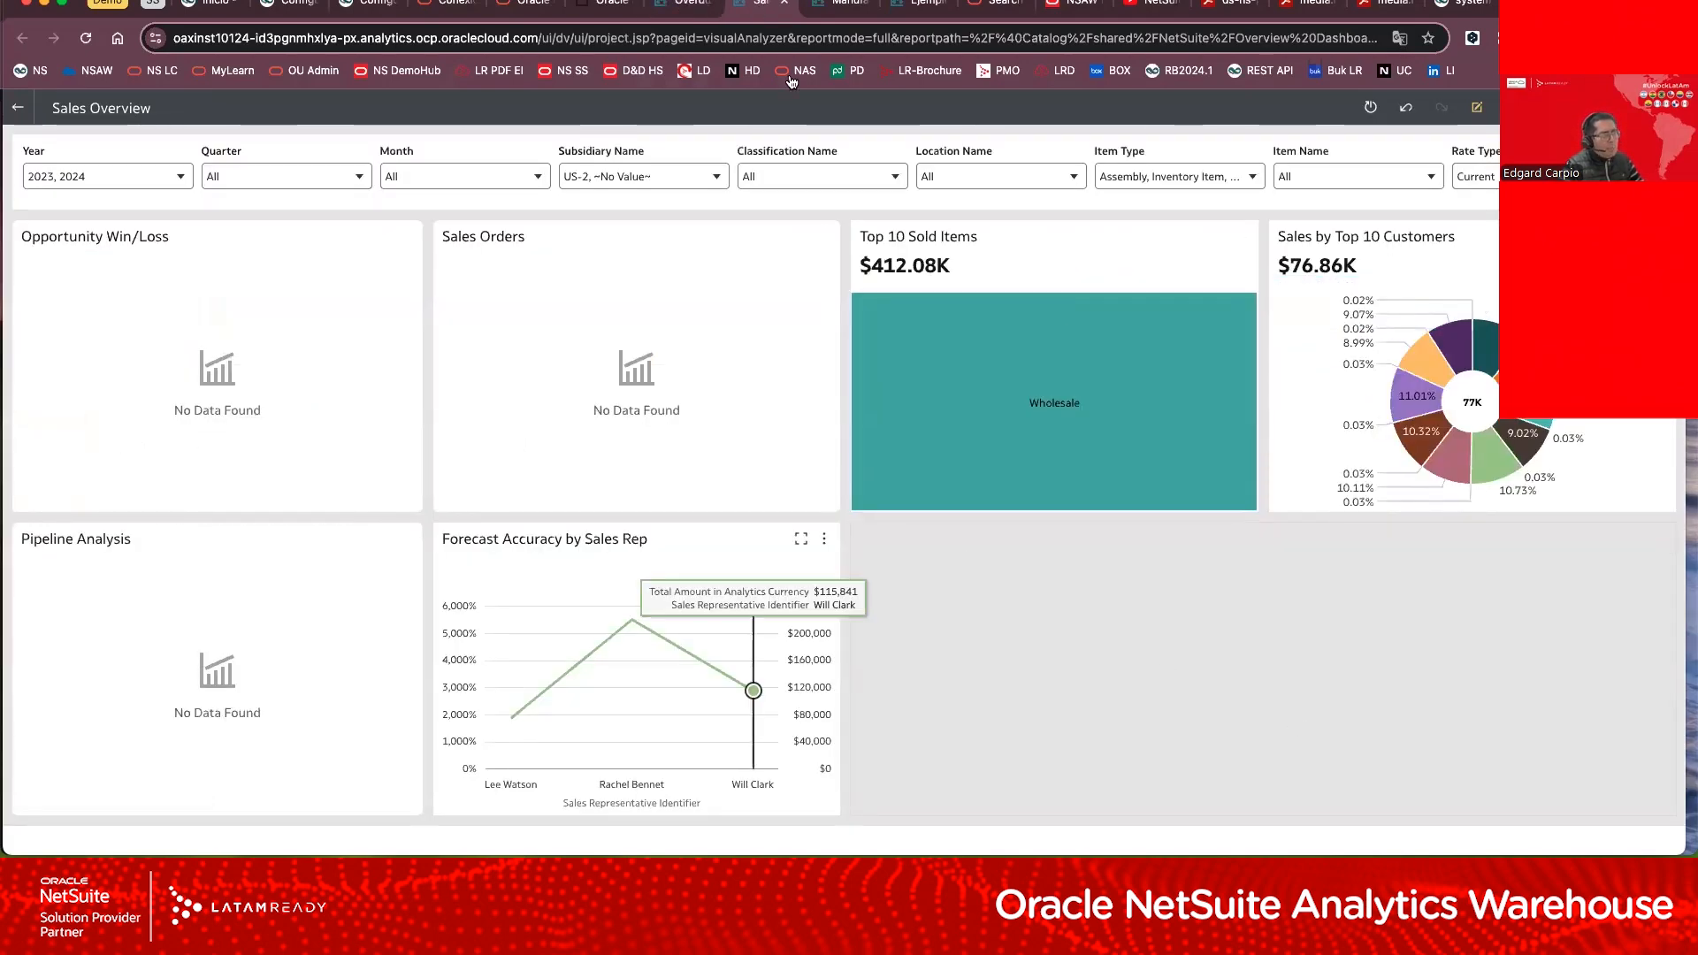
click(840, 6)
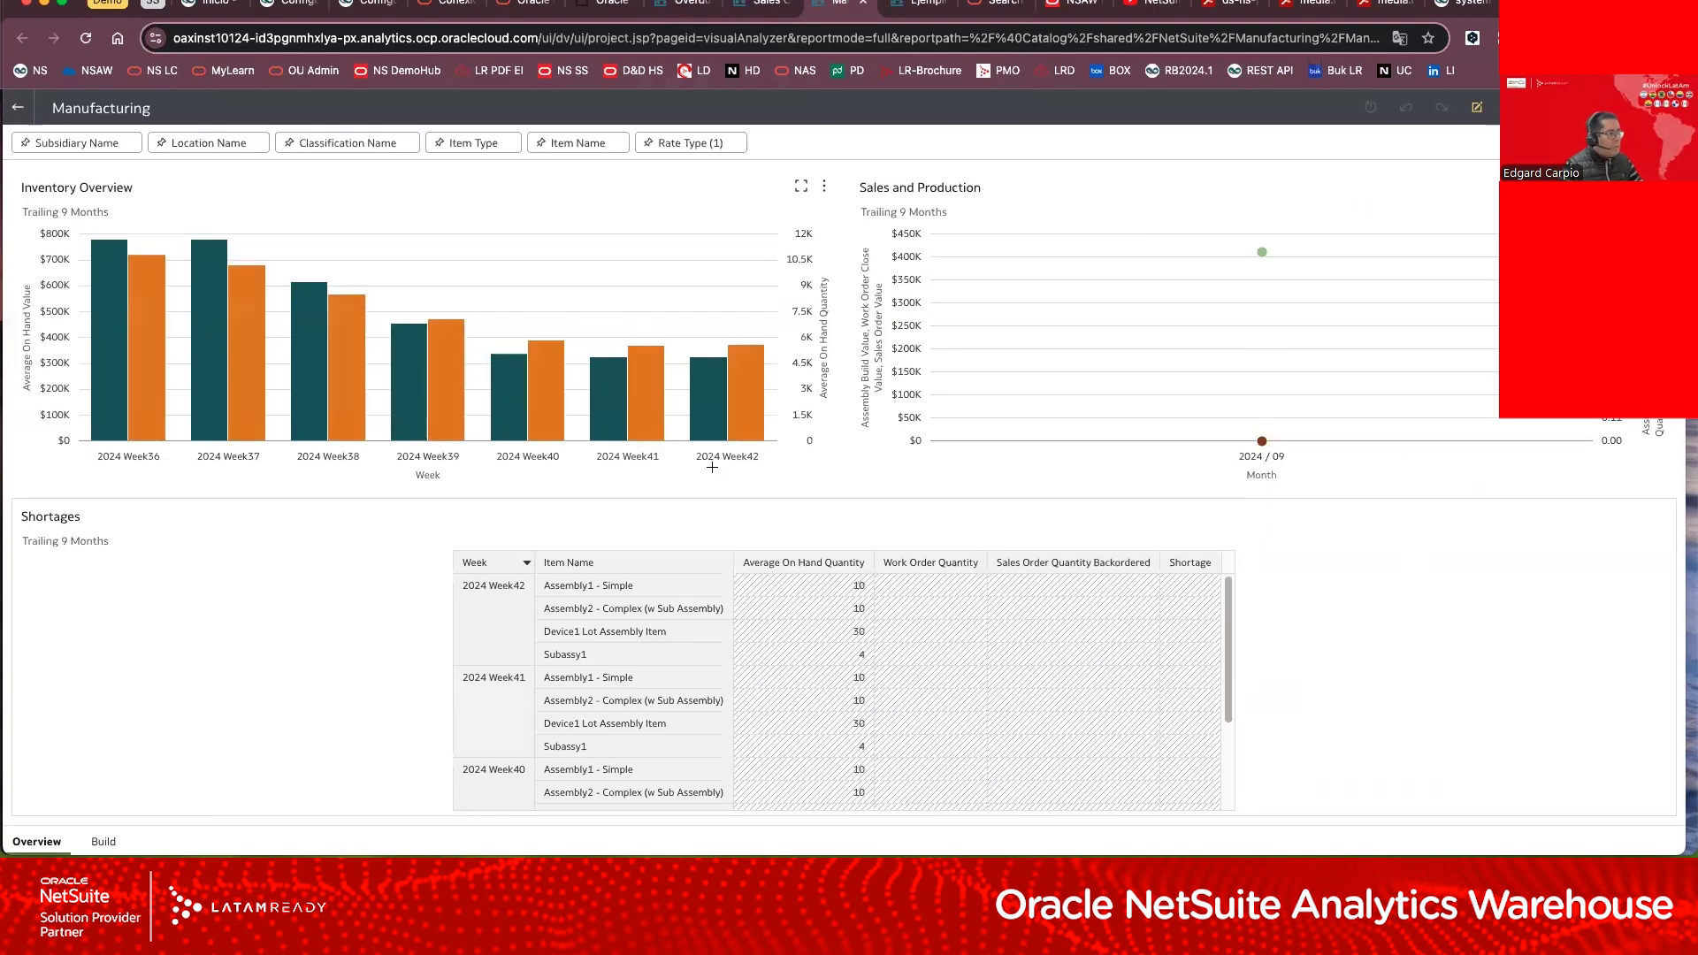
Step: Open the Ejemplo ventas por estado workbook for editing, change its visualization to Language Narrative and highlight the narrative text
click(919, 7)
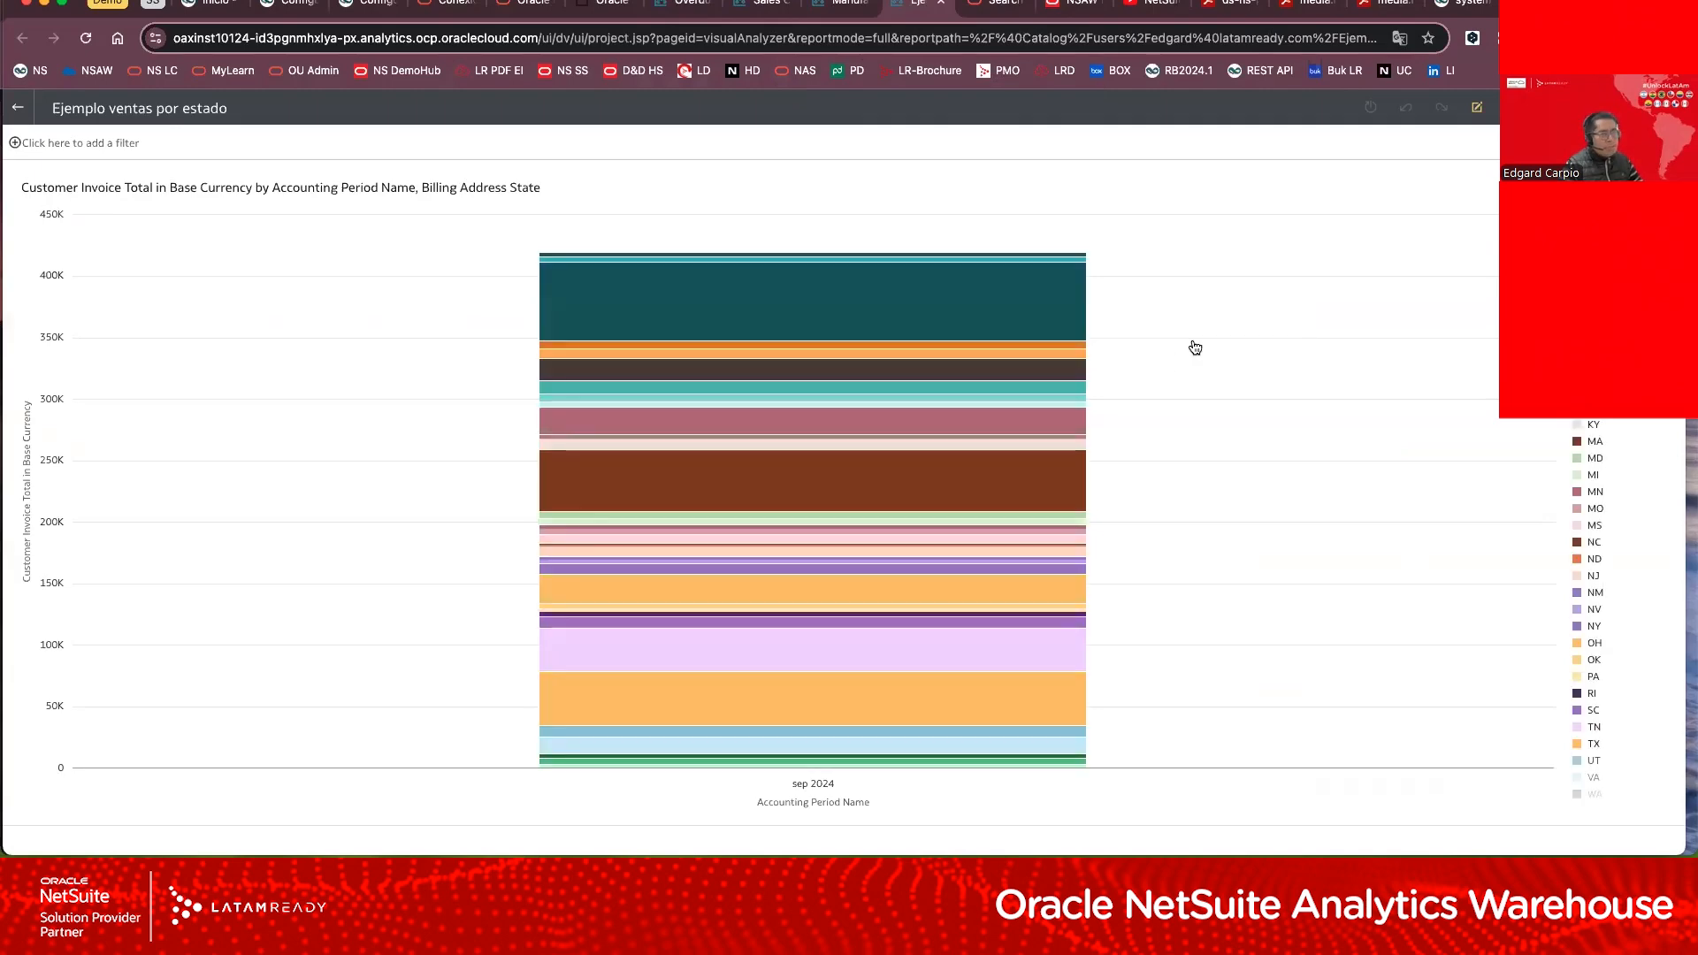
click(1478, 109)
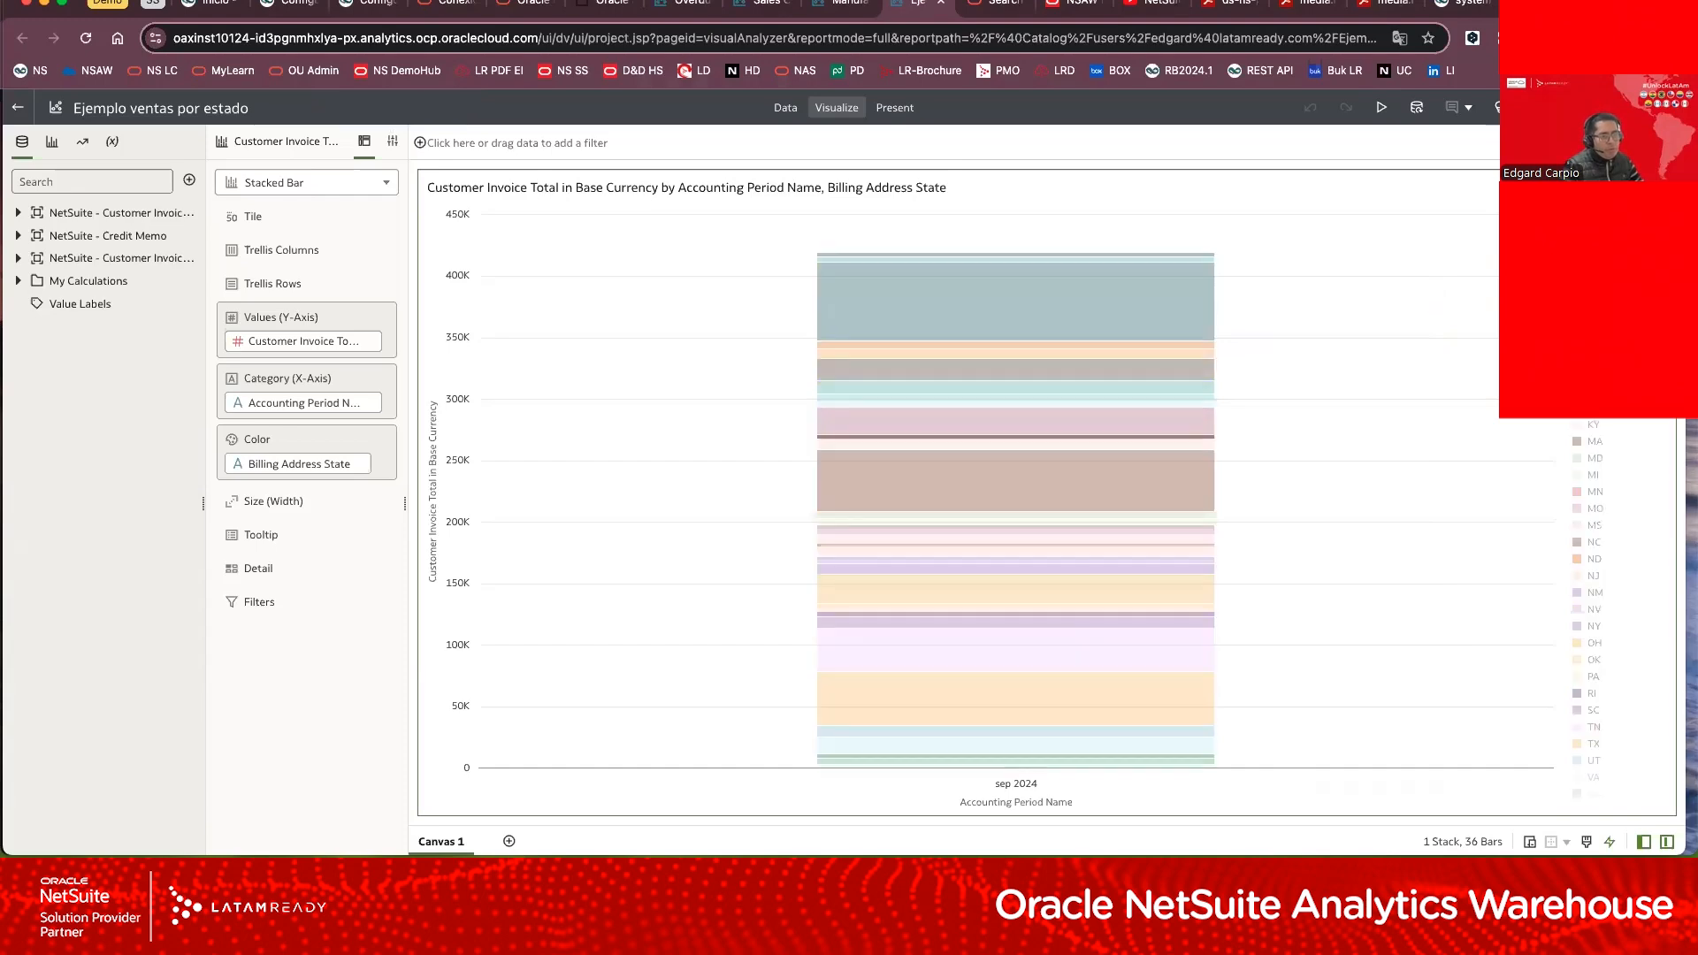
click(383, 189)
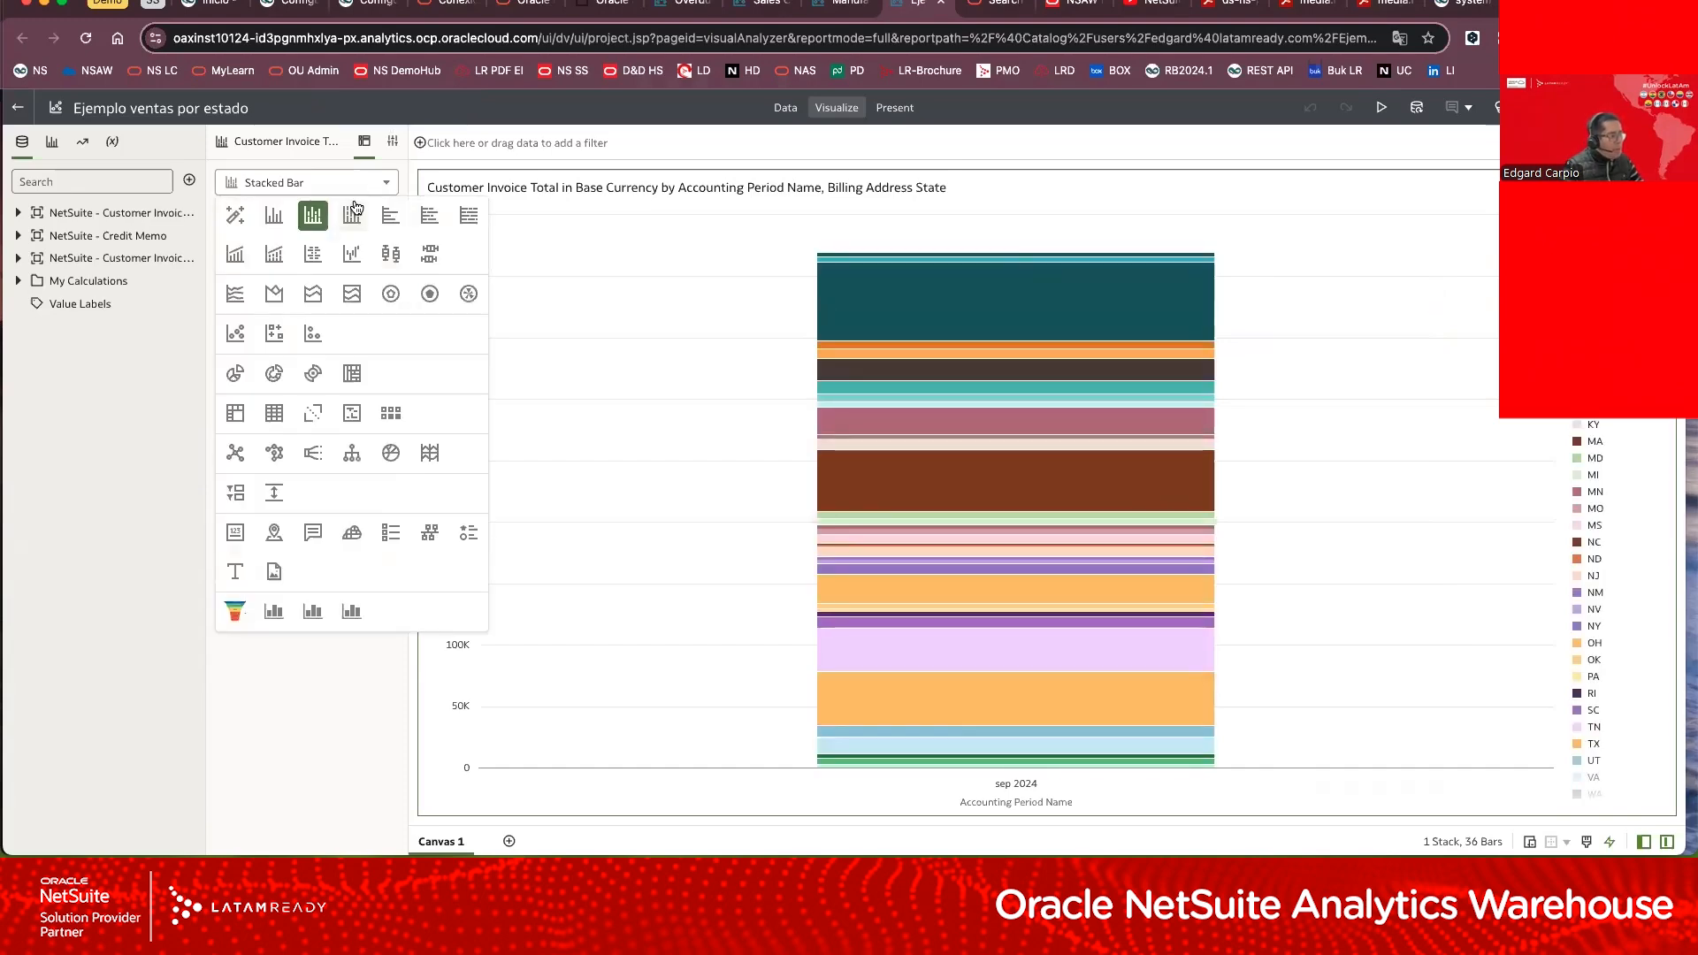
click(313, 532)
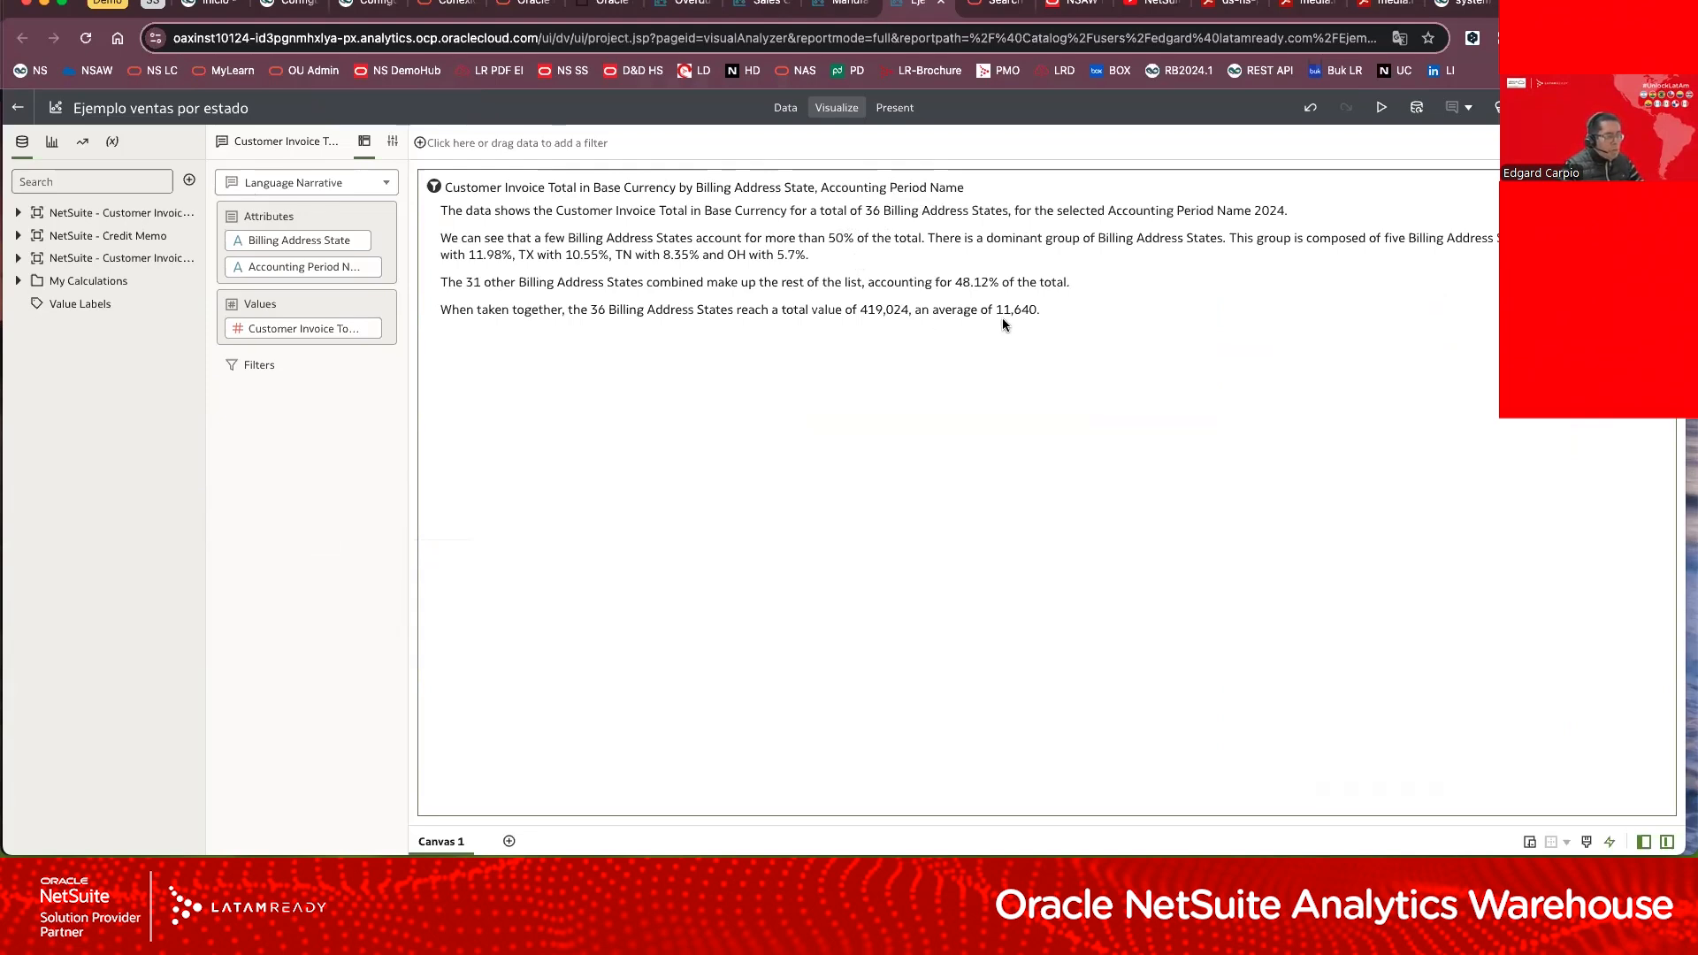
drag(1059, 310, 452, 185)
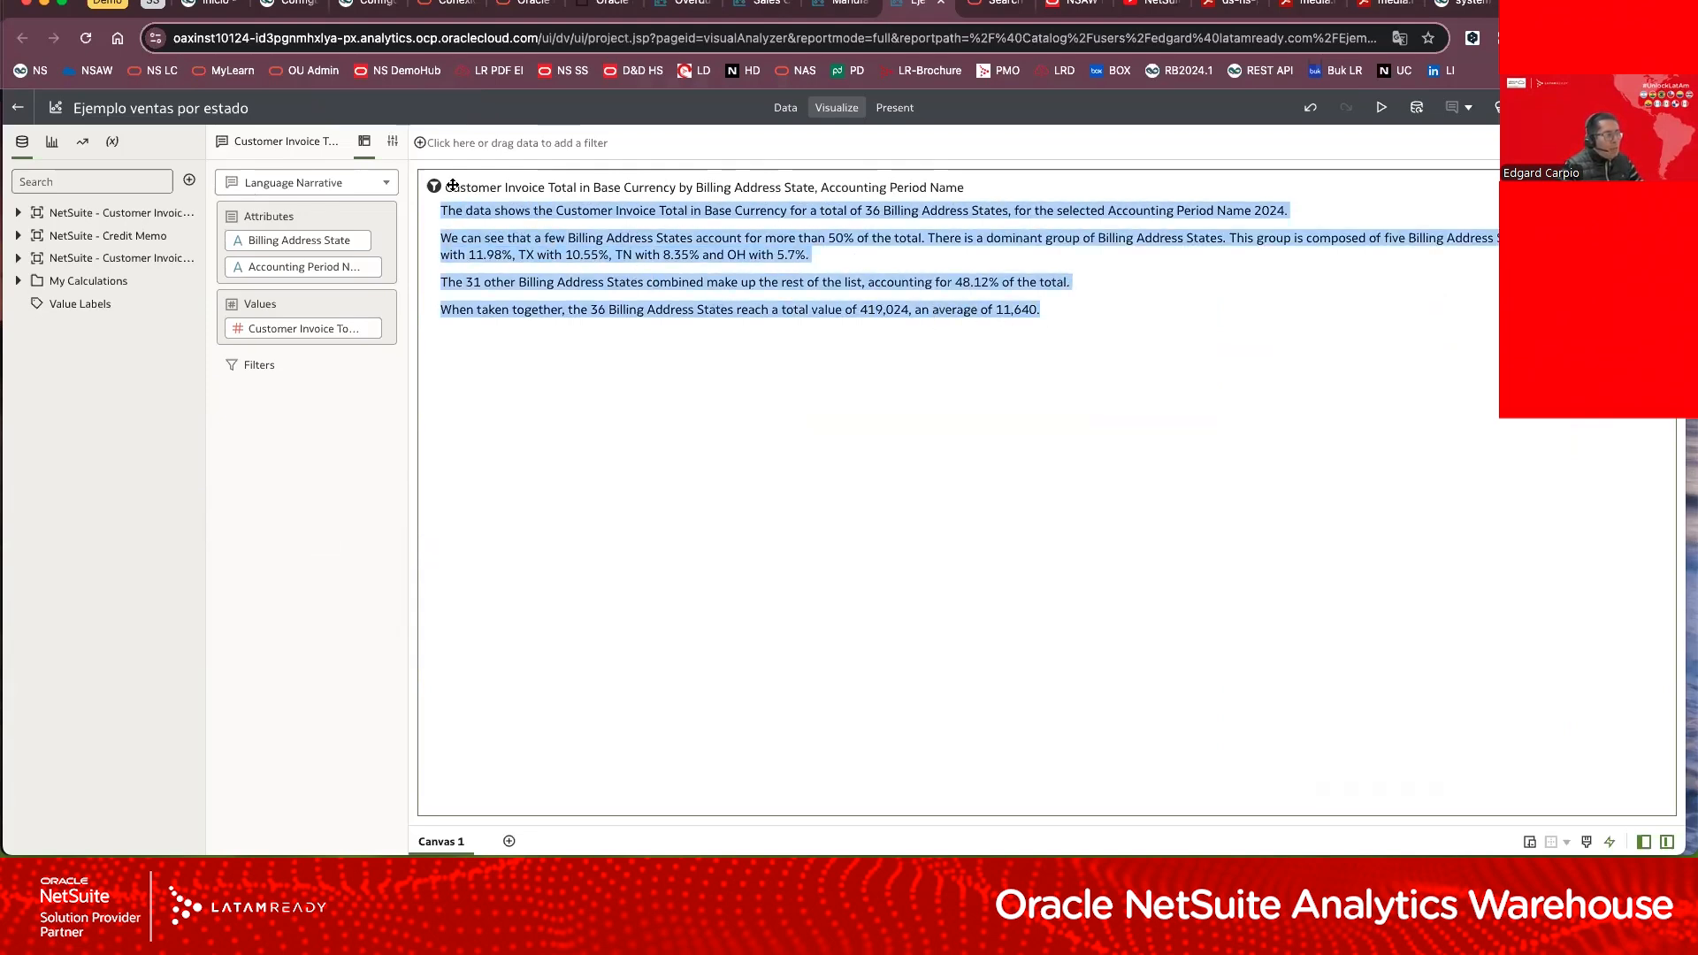
Step: Change the customer invoice total visualization from a narrative to a Bar chart
click(385, 182)
click(273, 219)
click(274, 219)
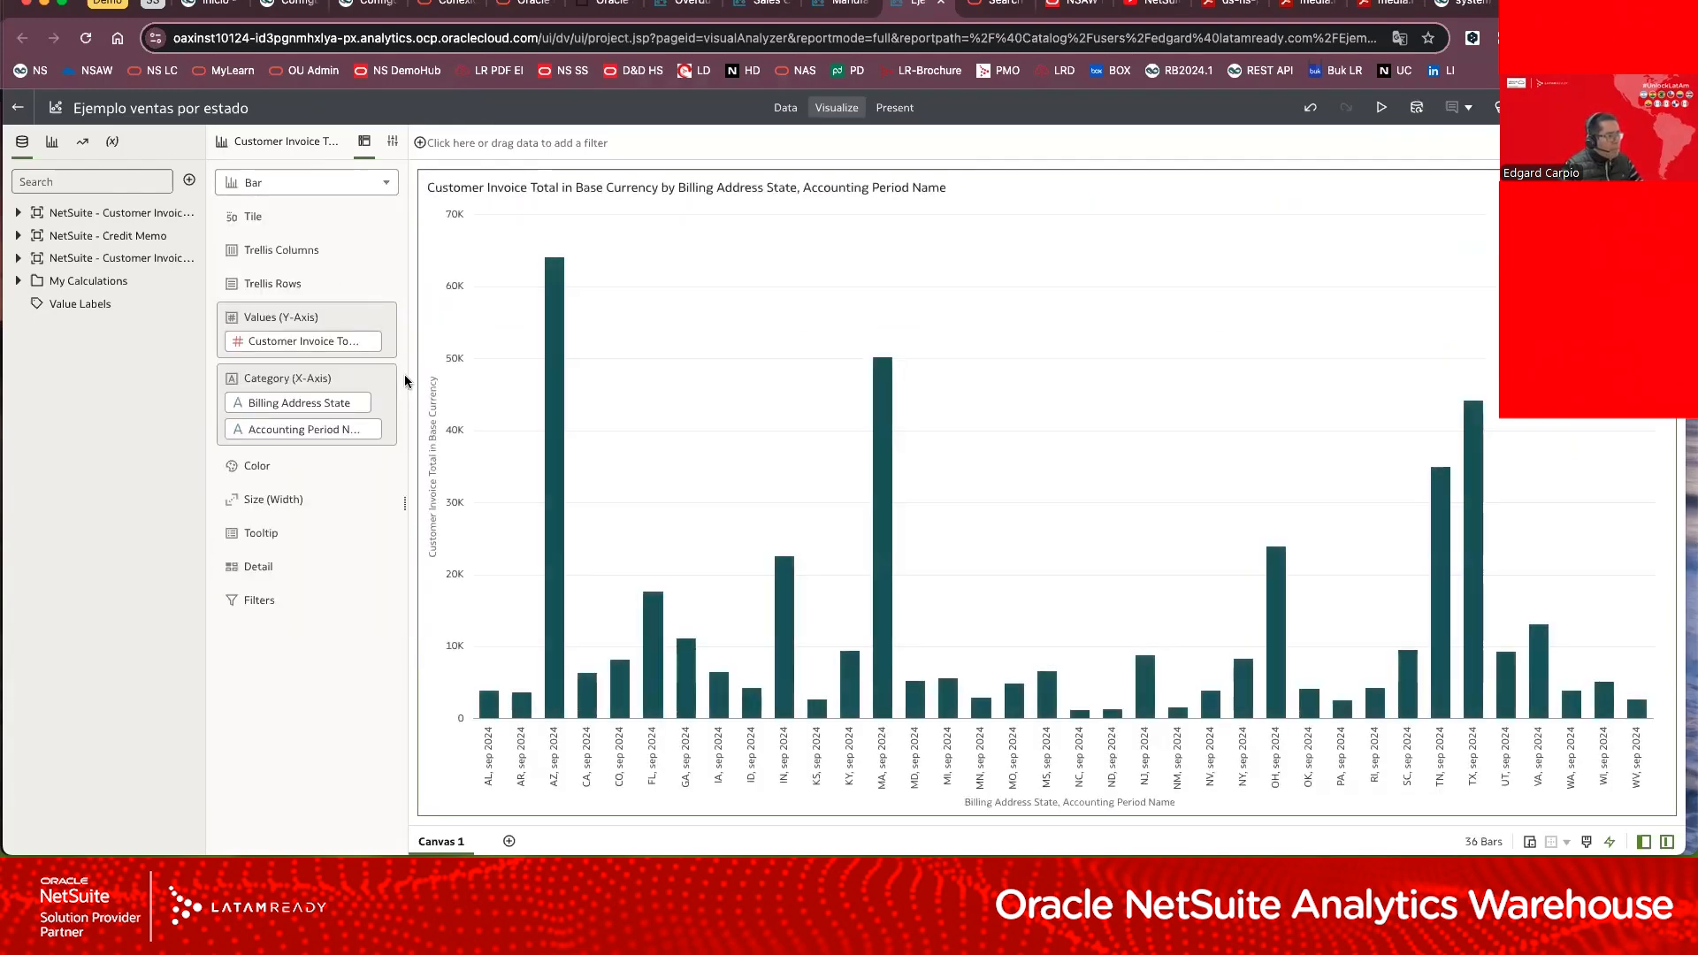
Step: Change the customer invoice total visualization to a Map by billing state, and return to the Oracle Analytics home page
click(373, 184)
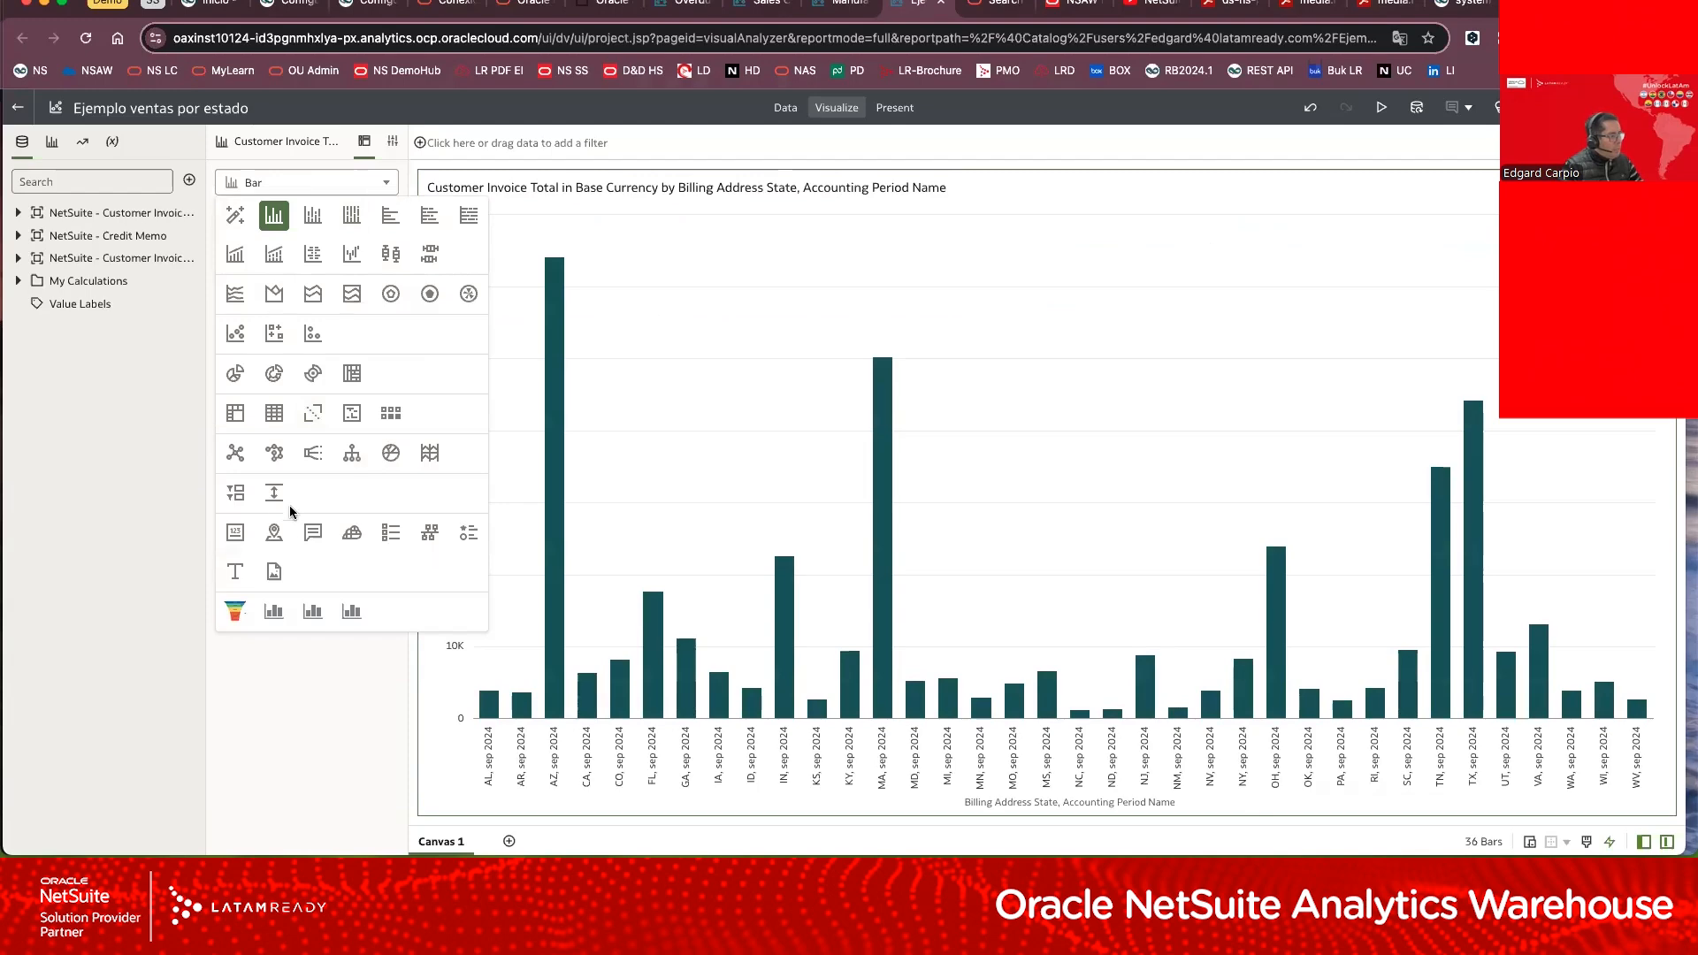
click(275, 531)
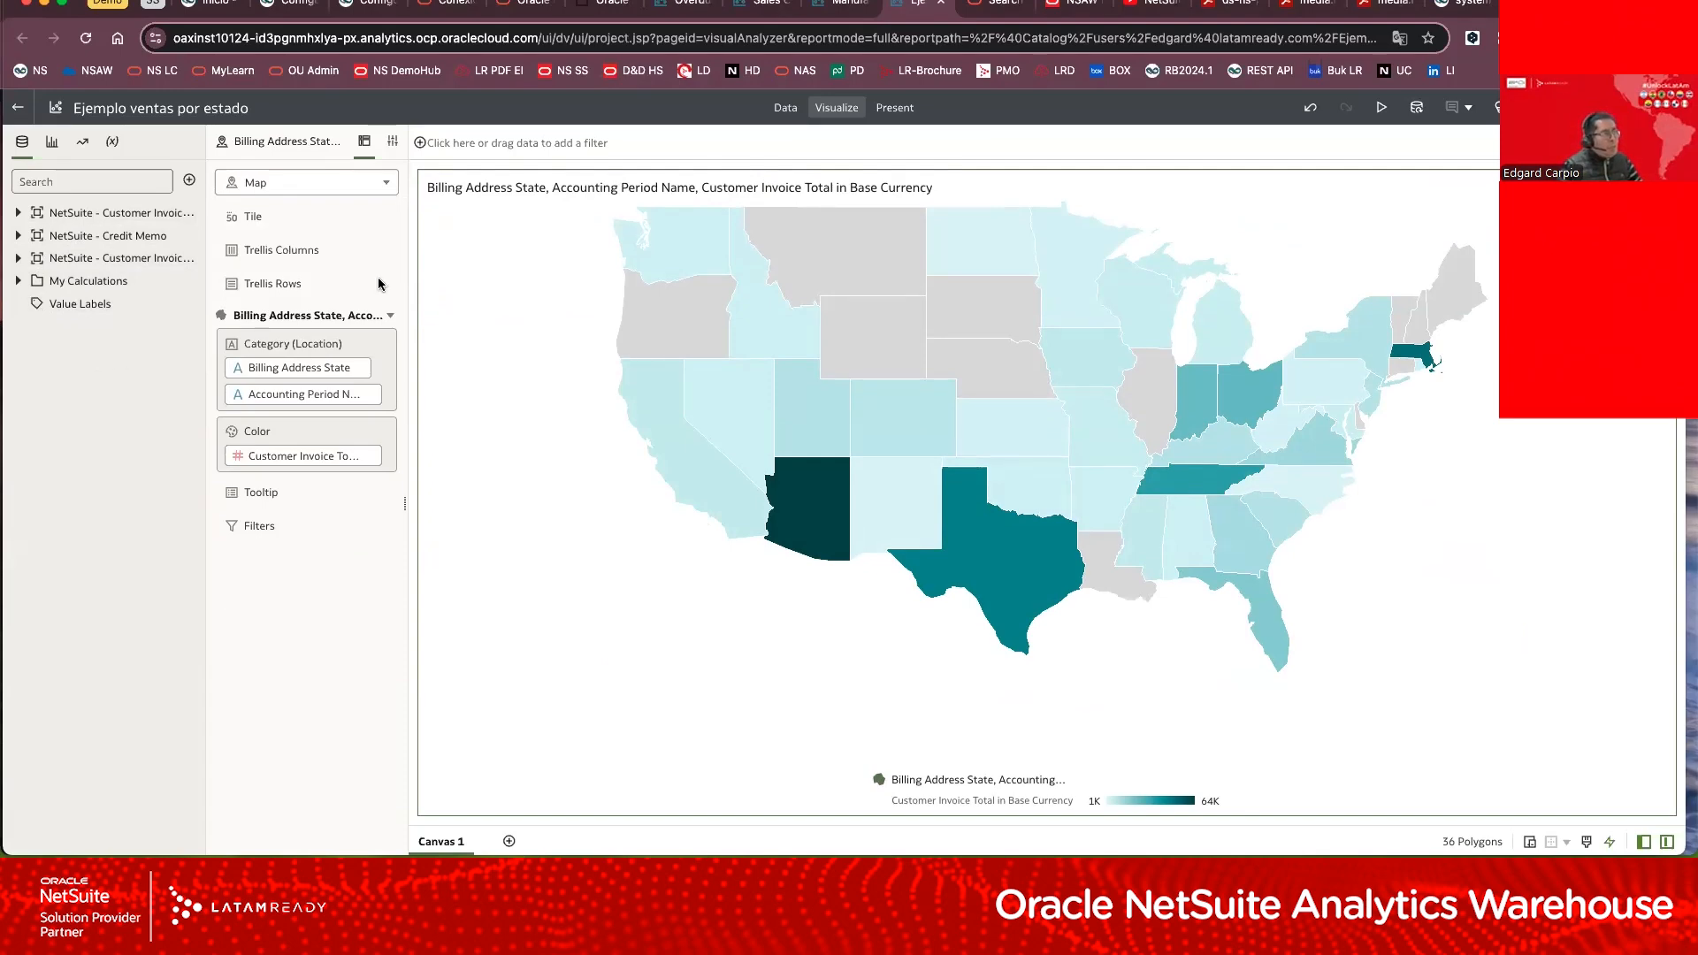
click(599, 5)
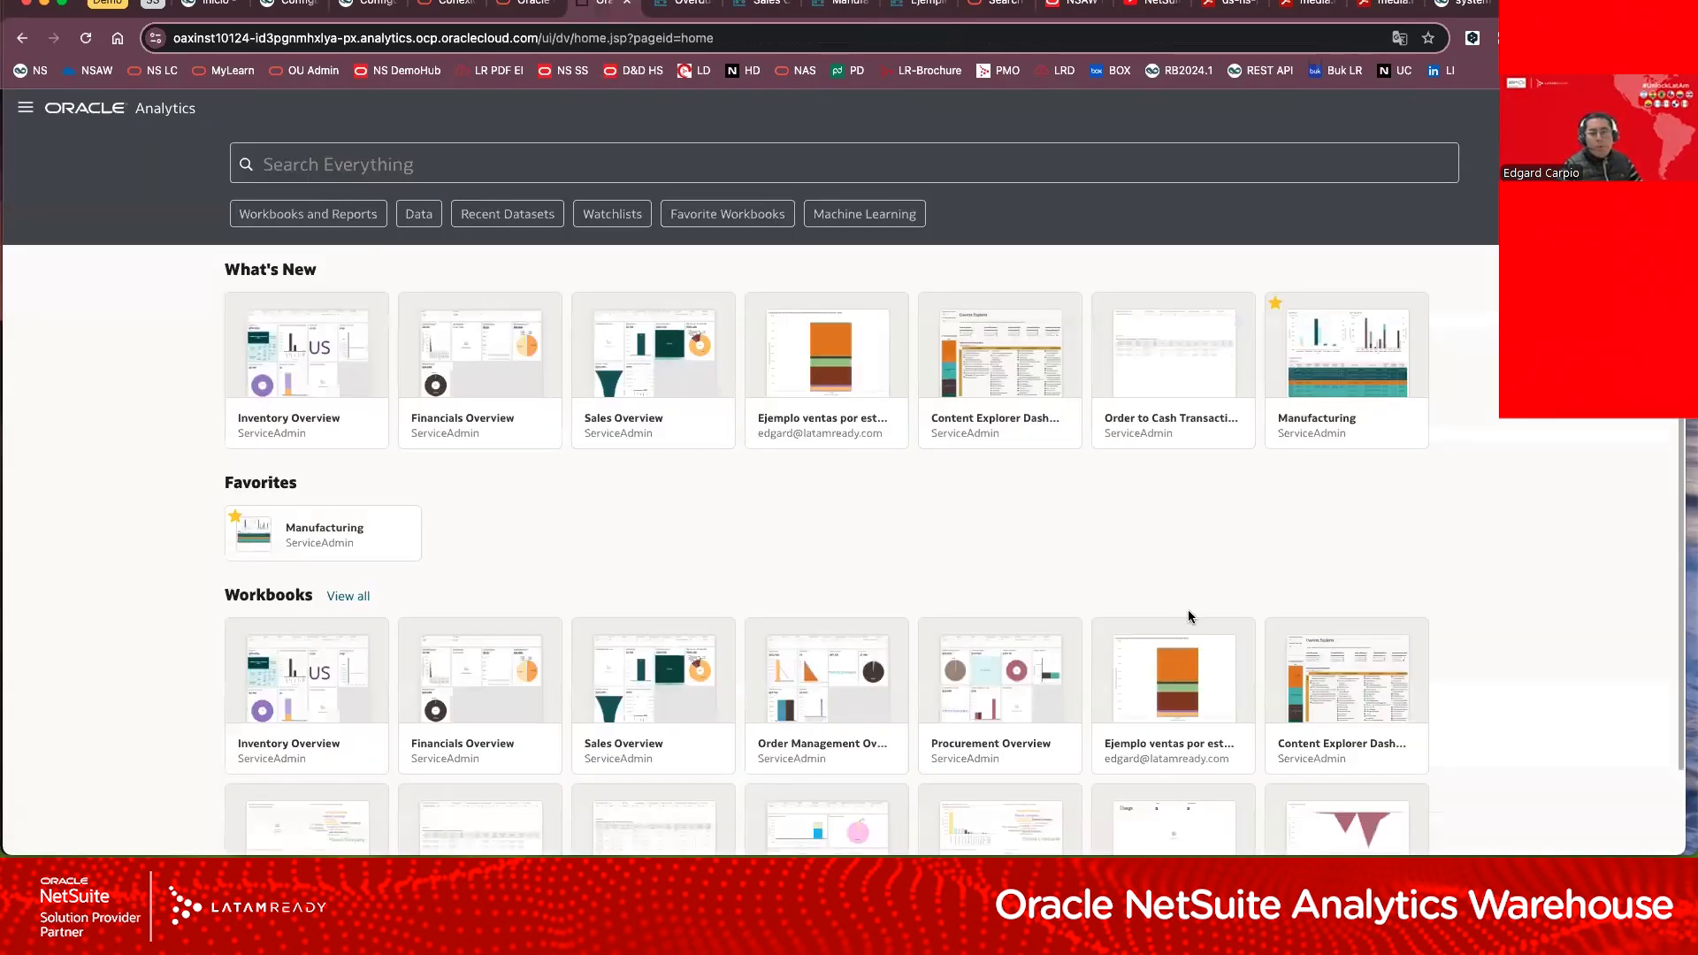